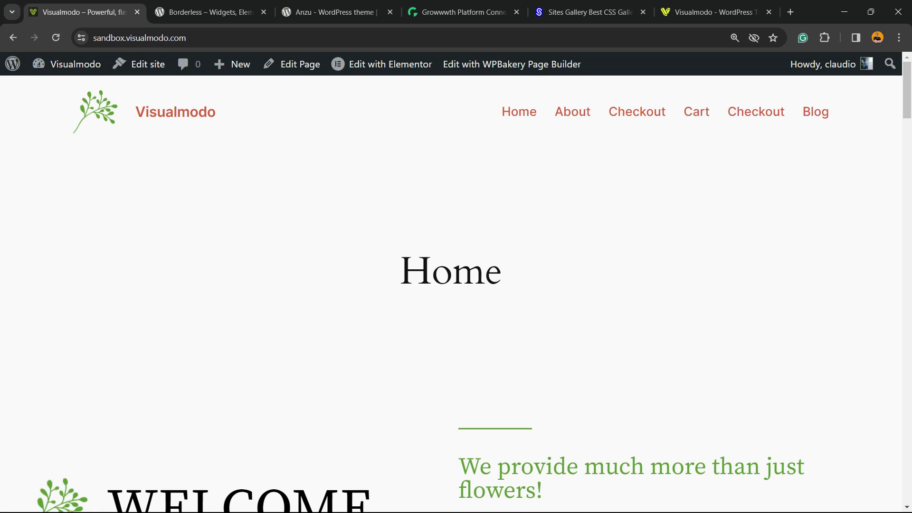
- Go to the admin dashboard and on to the Add New Plugins page
{"action": "scroll", "coordinate": [452, 295], "scroll_direction": "down", "scroll_amount": 1}
{"action": "scroll", "coordinate": [452, 294], "scroll_direction": "down", "scroll_amount": 2}
{"action": "scroll", "coordinate": [451, 294], "scroll_direction": "down", "scroll_amount": 2}
{"action": "scroll", "coordinate": [452, 294], "scroll_direction": "down", "scroll_amount": 3}
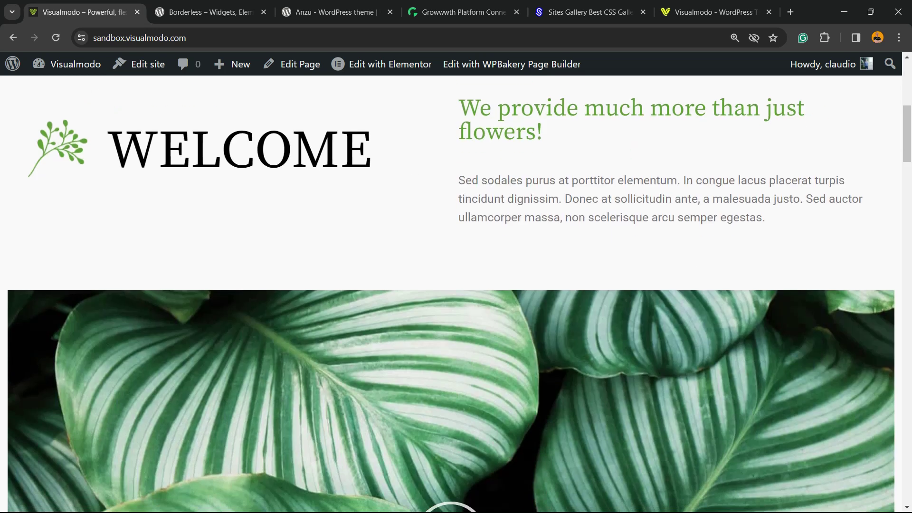
{"action": "scroll", "coordinate": [451, 295], "scroll_direction": "down", "scroll_amount": 2}
{"action": "scroll", "coordinate": [451, 294], "scroll_direction": "up", "scroll_amount": 7}
{"action": "scroll", "coordinate": [452, 294], "scroll_direction": "up", "scroll_amount": 2}
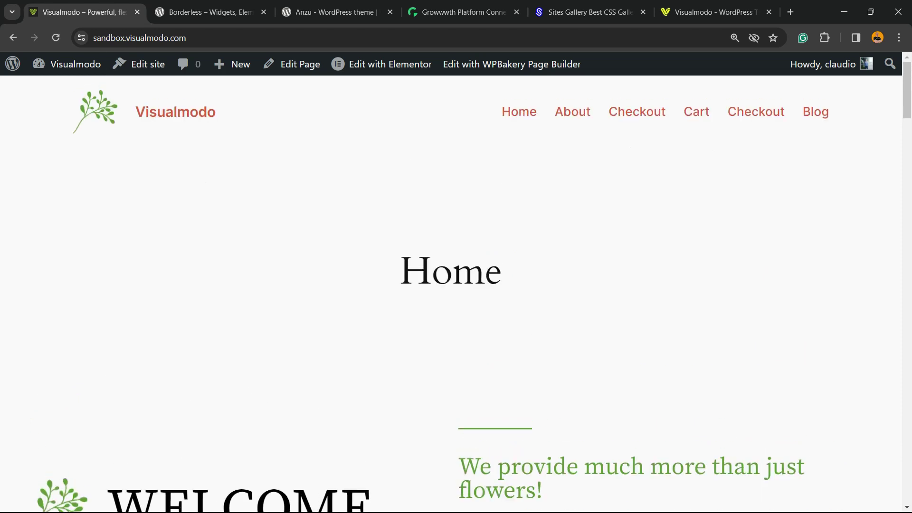
{"action": "left_click", "coordinate": [56, 90]}
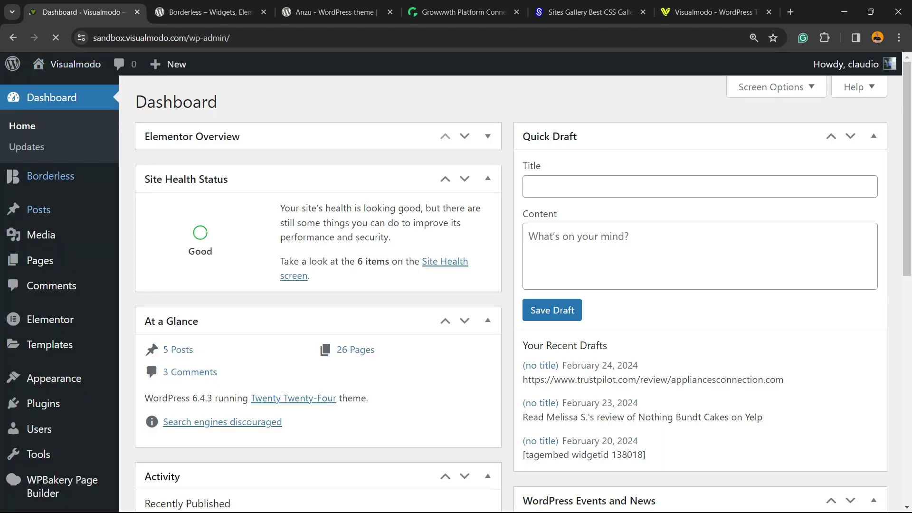
{"action": "scroll", "coordinate": [43, 152], "scroll_direction": "down", "scroll_amount": 2}
{"action": "scroll", "coordinate": [52, 234], "scroll_direction": "down", "scroll_amount": 4}
{"action": "mouse_move", "coordinate": [42, 403]}
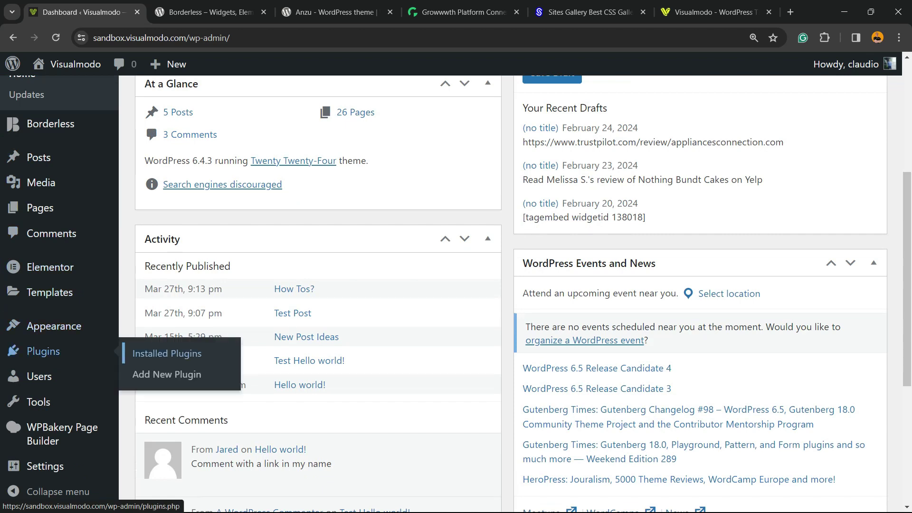
{"action": "left_click", "coordinate": [166, 375]}
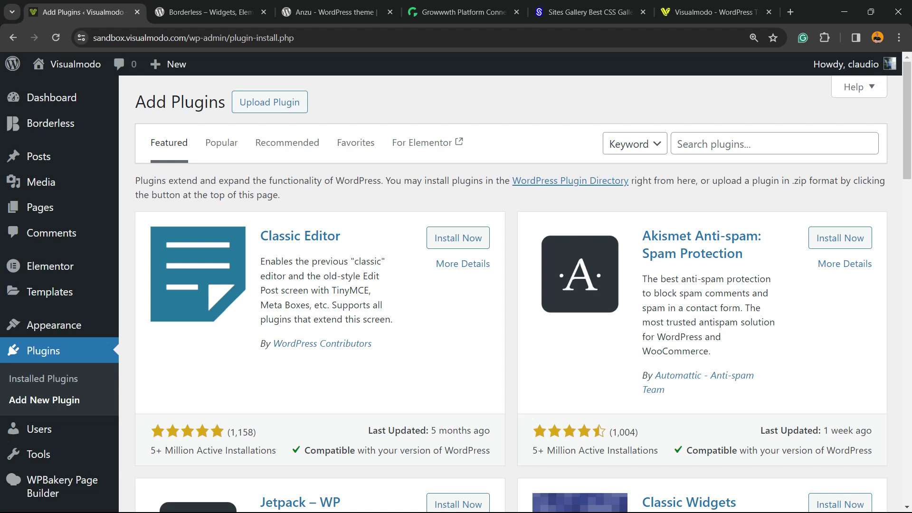
- Search for MetaSlider and activate the Slider, Gallery, and Carousel plugin
{"action": "type", "text": "MetaSlider"}
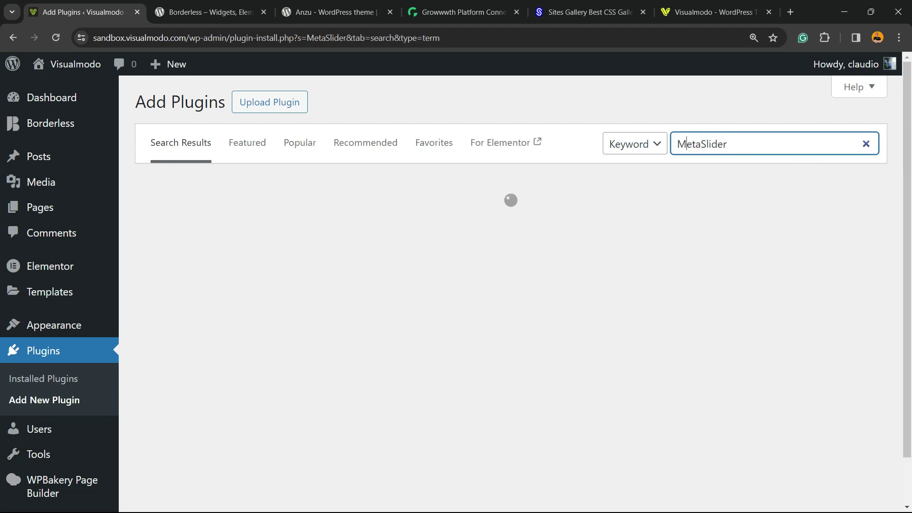
{"action": "key", "text": "ctrl+a"}
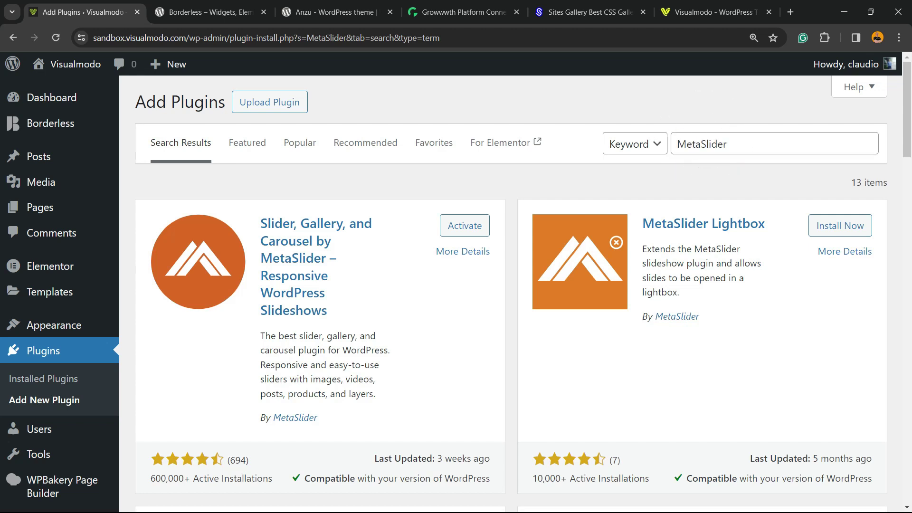
{"action": "mouse_move", "coordinate": [260, 223]}
{"action": "left_mouse_down"}
{"action": "mouse_move", "coordinate": [336, 259]}
{"action": "mouse_move", "coordinate": [262, 225]}
{"action": "left_mouse_up"}
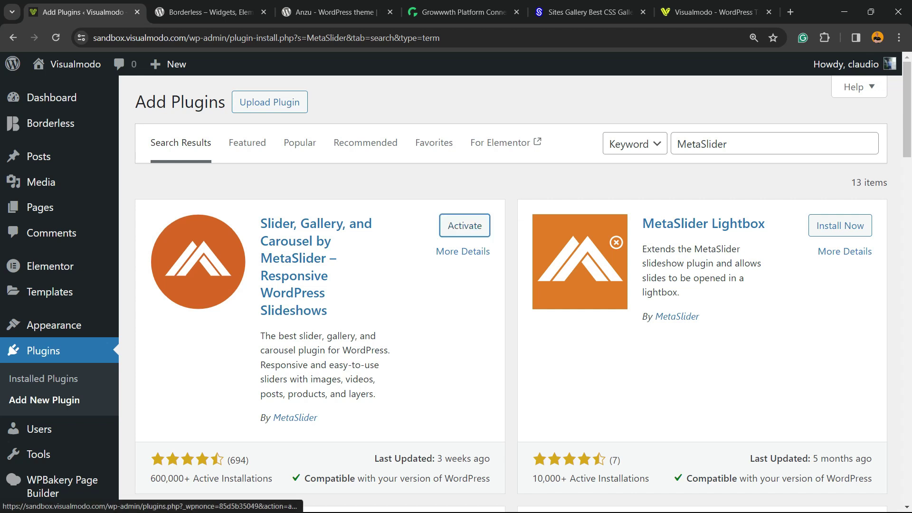
{"action": "left_click", "coordinate": [464, 226]}
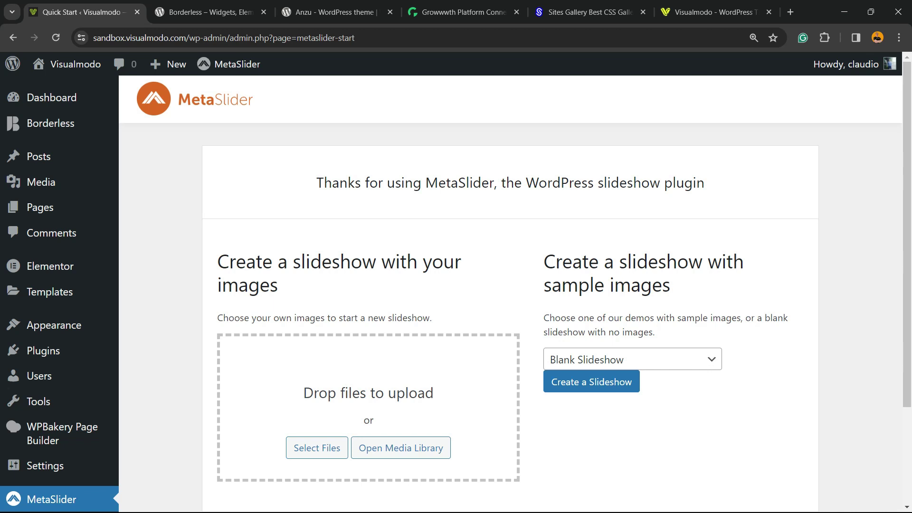
- Create a slideshow from the Image Slideshow sample demo on the Quick Start page
{"action": "scroll", "coordinate": [510, 285], "scroll_direction": "down", "scroll_amount": 3}
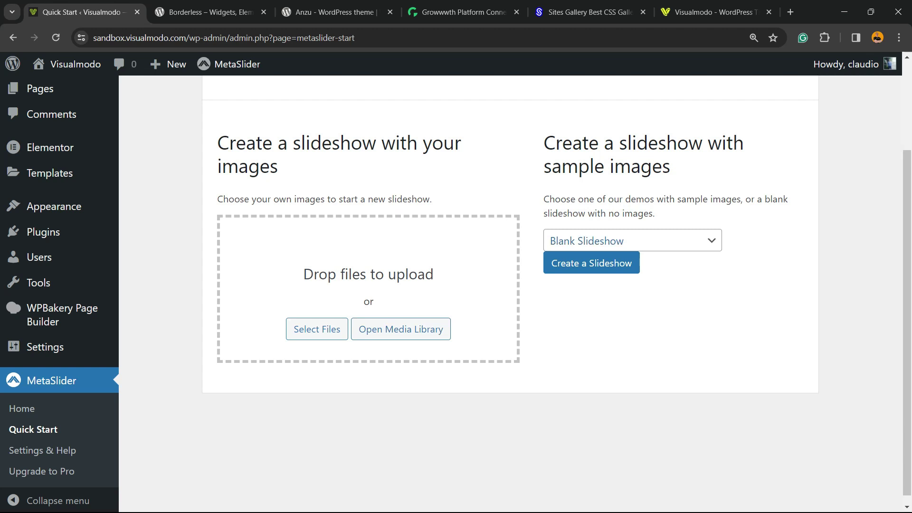
{"action": "left_click", "coordinate": [632, 240]}
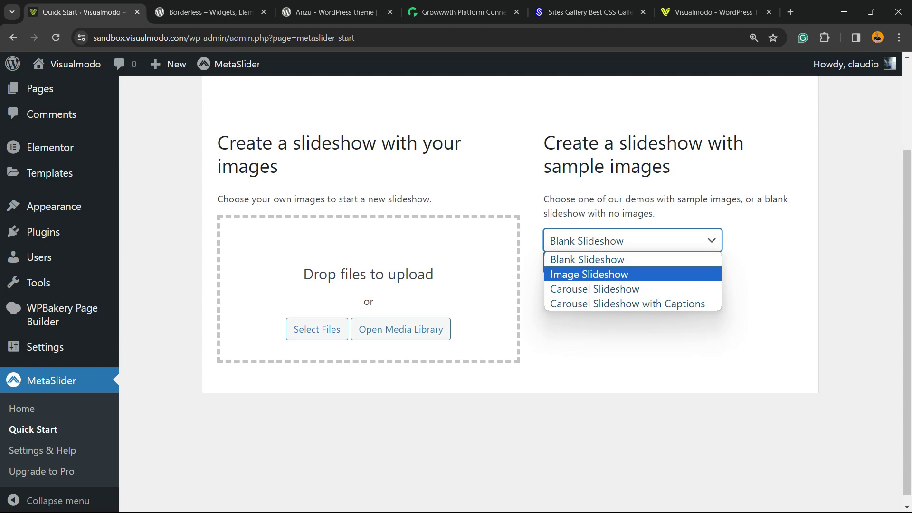
{"action": "key", "text": "Return"}
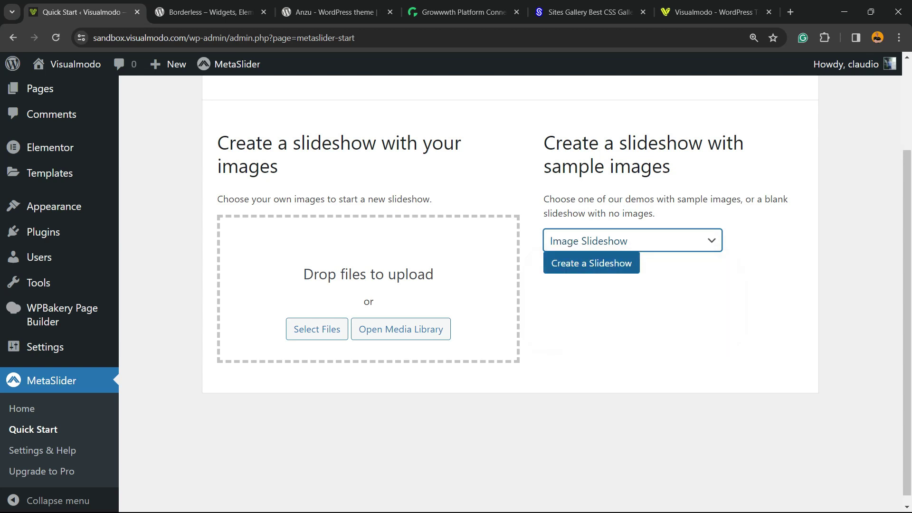
{"action": "key", "text": "Tab"}
{"action": "key", "text": "Return"}
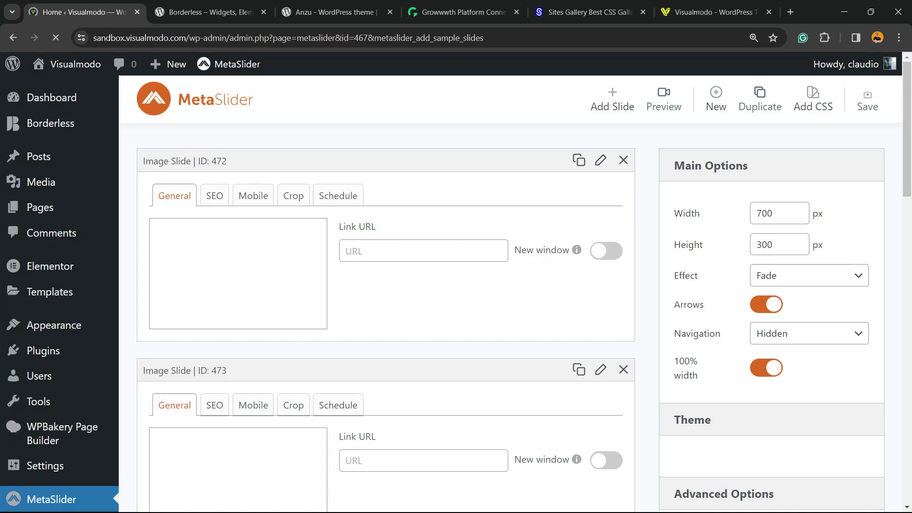
{"action": "scroll", "coordinate": [475, 285], "scroll_direction": "down", "scroll_amount": 5}
{"action": "scroll", "coordinate": [475, 285], "scroll_direction": "down", "scroll_amount": 3}
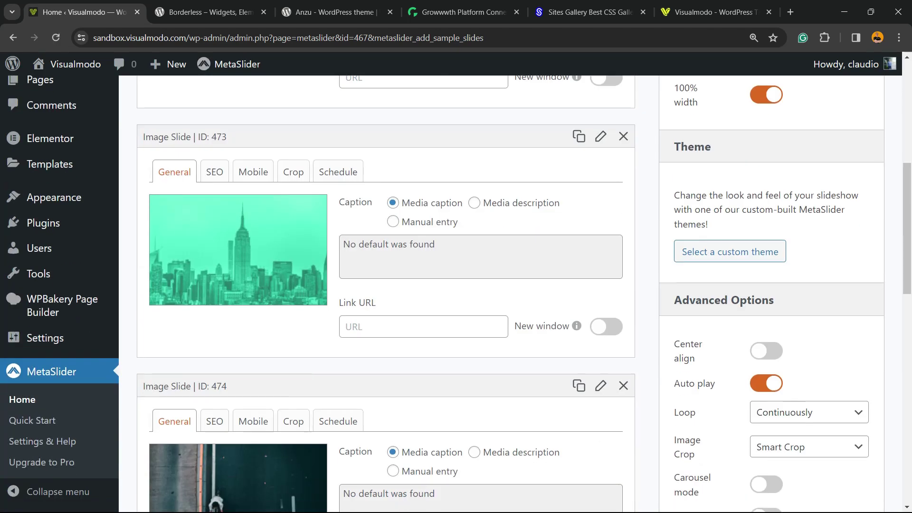
{"action": "scroll", "coordinate": [475, 285], "scroll_direction": "down", "scroll_amount": 2}
{"action": "scroll", "coordinate": [457, 285], "scroll_direction": "down", "scroll_amount": 2}
{"action": "scroll", "coordinate": [456, 285], "scroll_direction": "up", "scroll_amount": 10}
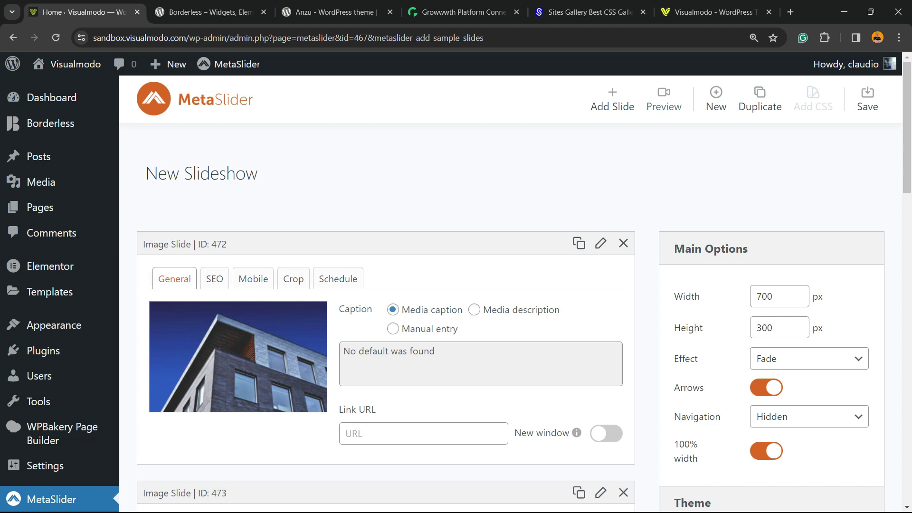
{"action": "scroll", "coordinate": [386, 286], "scroll_direction": "down", "scroll_amount": 2}
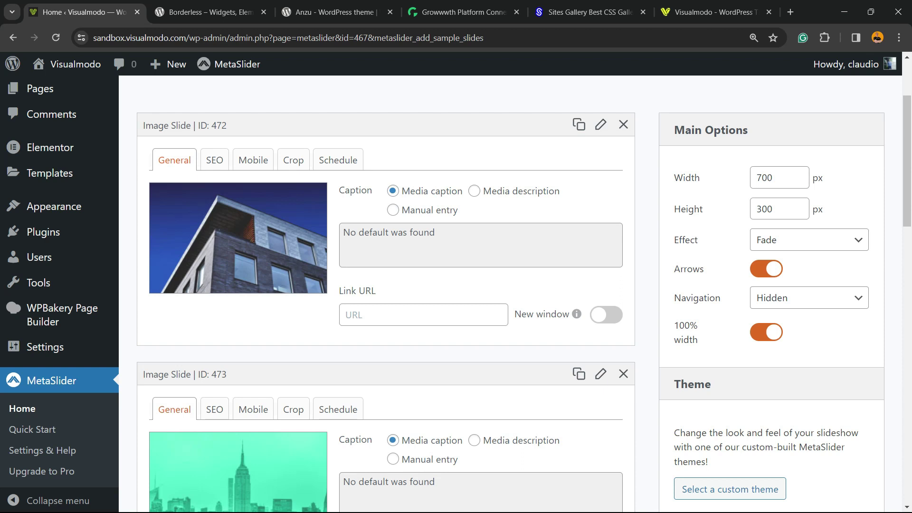
{"action": "left_click", "coordinate": [376, 315]}
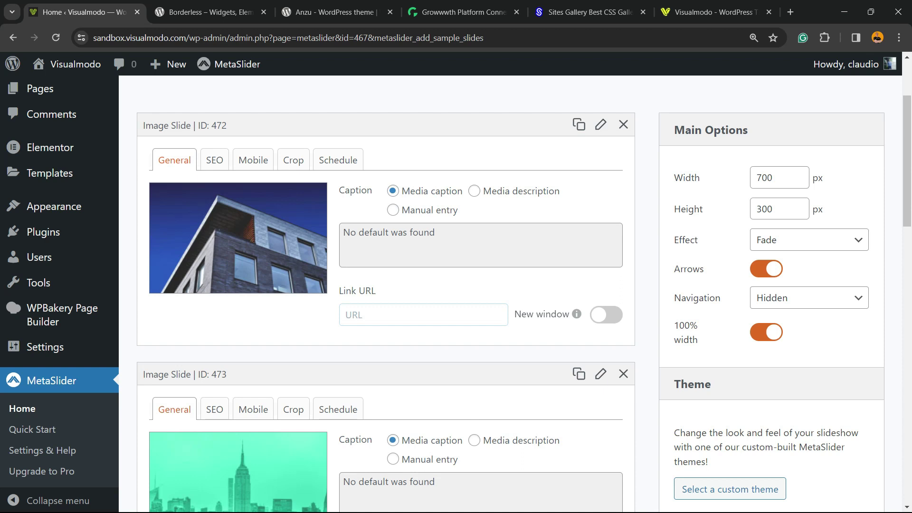
{"action": "scroll", "coordinate": [248, 261], "scroll_direction": "down", "scroll_amount": 3}
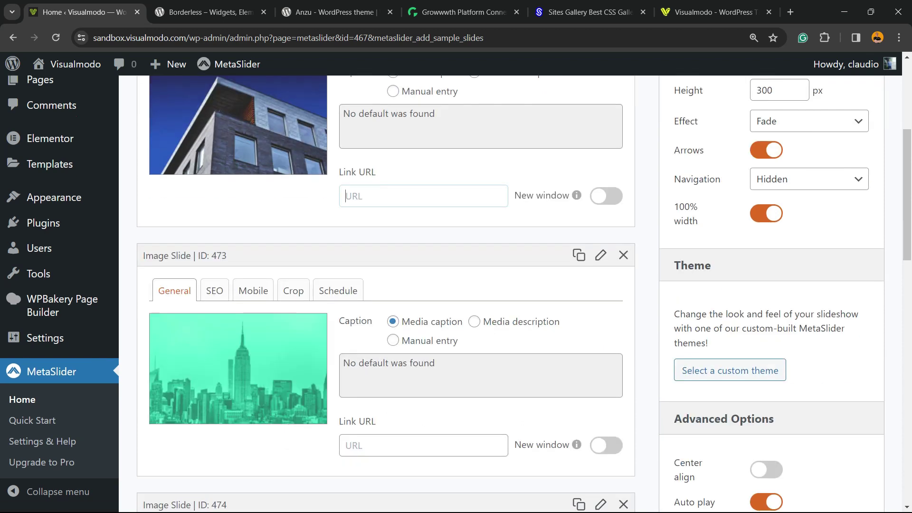
{"action": "scroll", "coordinate": [386, 285], "scroll_direction": "down", "scroll_amount": 3}
{"action": "scroll", "coordinate": [386, 285], "scroll_direction": "down", "scroll_amount": 5}
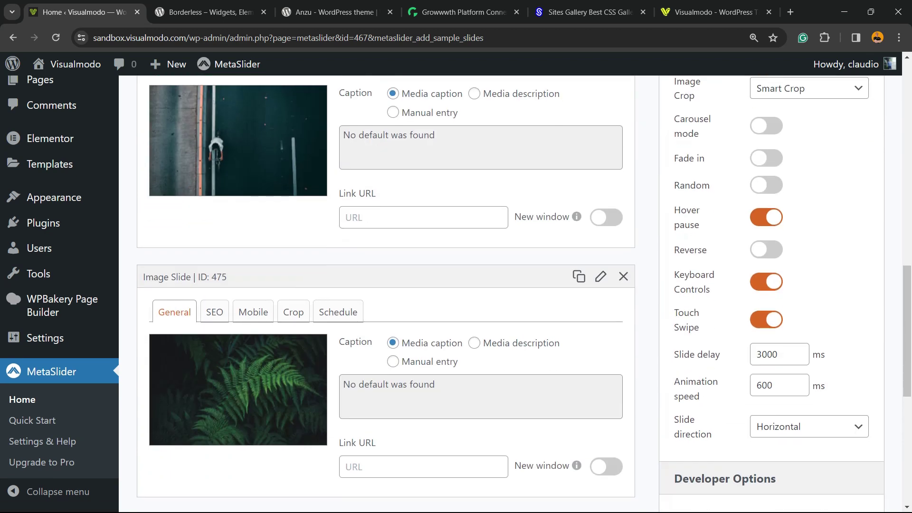
{"action": "scroll", "coordinate": [385, 285], "scroll_direction": "down", "scroll_amount": 4}
{"action": "scroll", "coordinate": [345, 433], "scroll_direction": "up", "scroll_amount": 9}
{"action": "scroll", "coordinate": [345, 433], "scroll_direction": "up", "scroll_amount": 10}
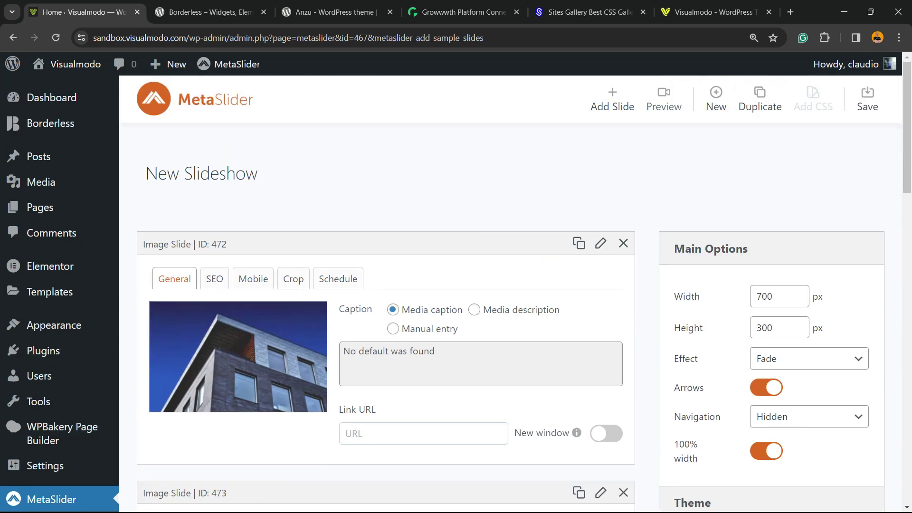
- Inspect the first slide's SEO settings and select its image title text
{"action": "left_click", "coordinate": [214, 279]}
{"action": "scroll", "coordinate": [385, 285], "scroll_direction": "down", "scroll_amount": 2}
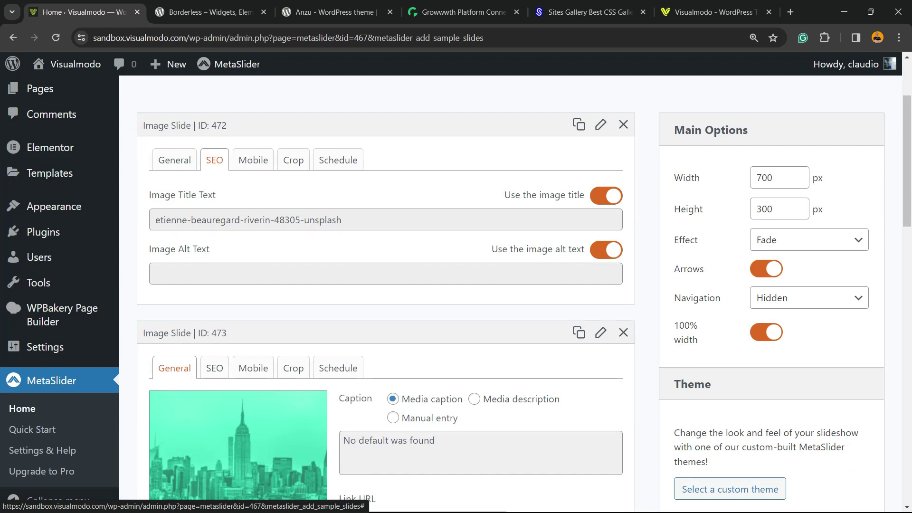
{"action": "double_click", "coordinate": [215, 220]}
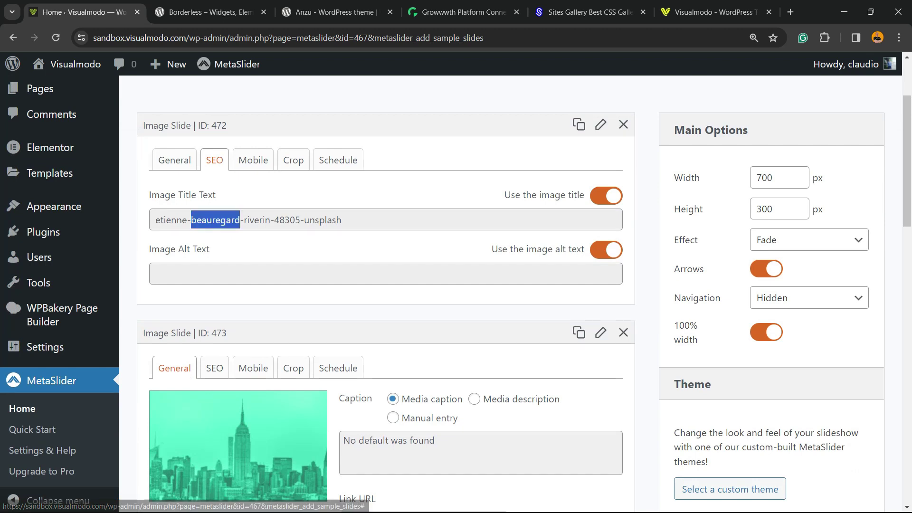
{"action": "key", "text": "ctrl+a"}
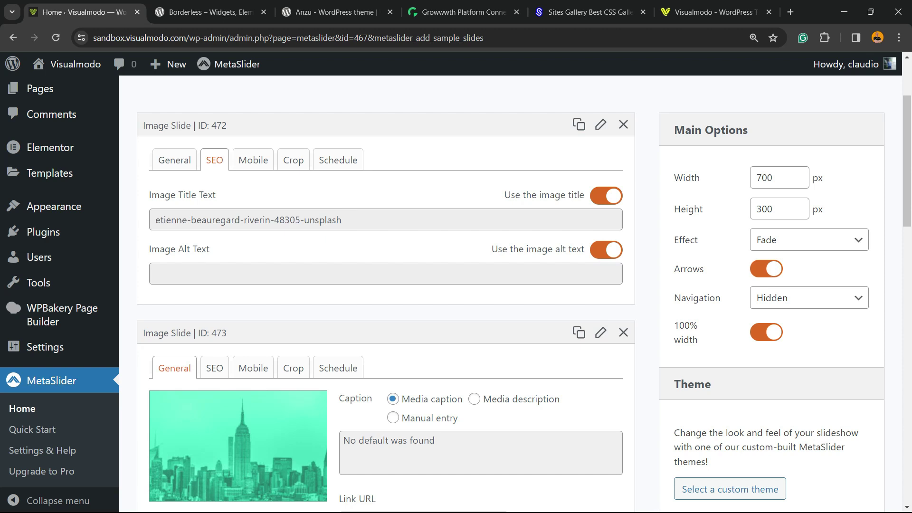
{"action": "scroll", "coordinate": [386, 294], "scroll_direction": "down", "scroll_amount": 3}
{"action": "scroll", "coordinate": [386, 294], "scroll_direction": "up", "scroll_amount": 5}
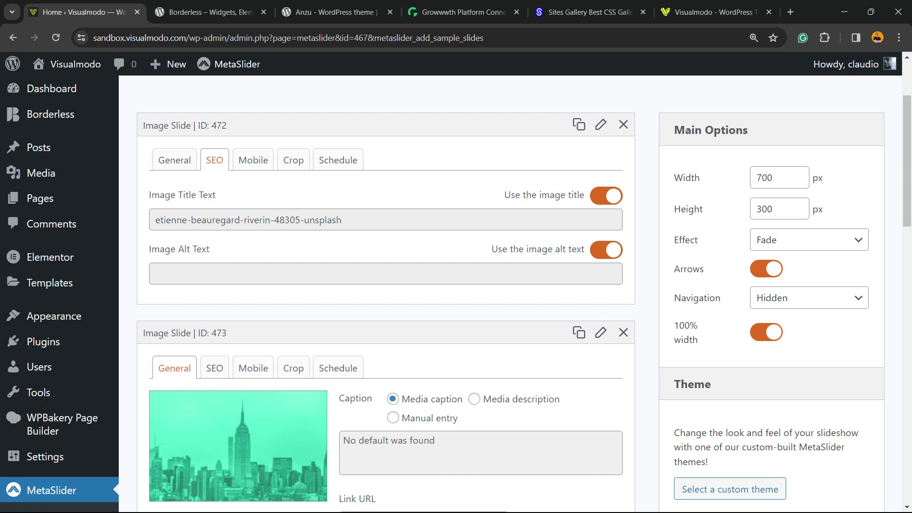
- Confirm slide 472's crop position stays Center Center, check scheduling, then return to General
{"action": "left_click", "coordinate": [253, 160]}
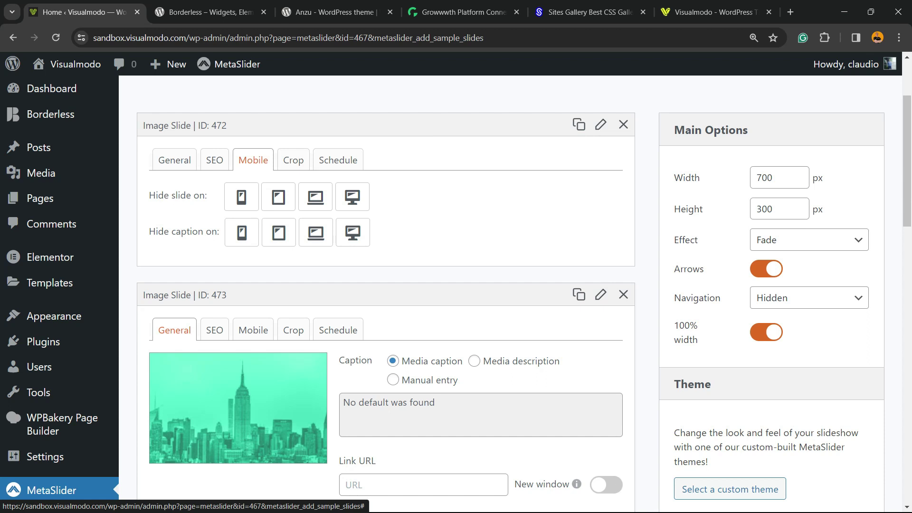
{"action": "left_click", "coordinate": [293, 160]}
{"action": "left_click", "coordinate": [311, 194]}
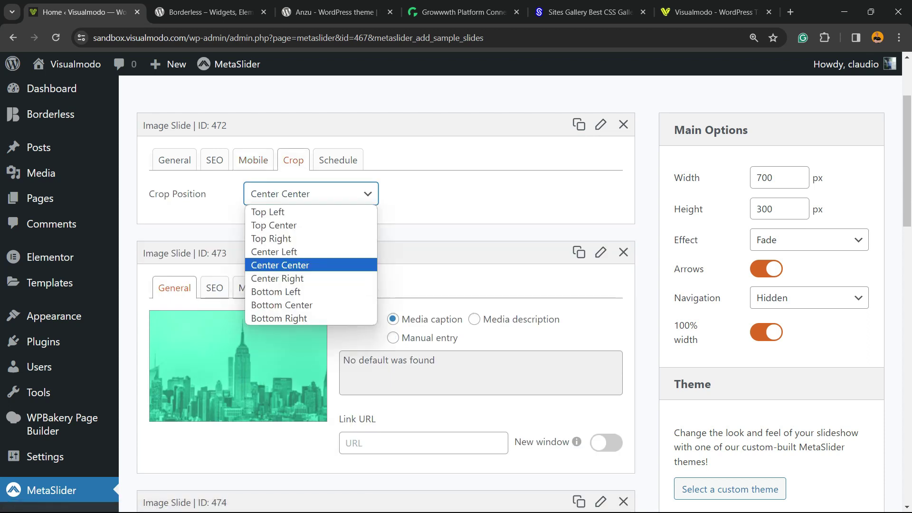
{"action": "left_click", "coordinate": [285, 264]}
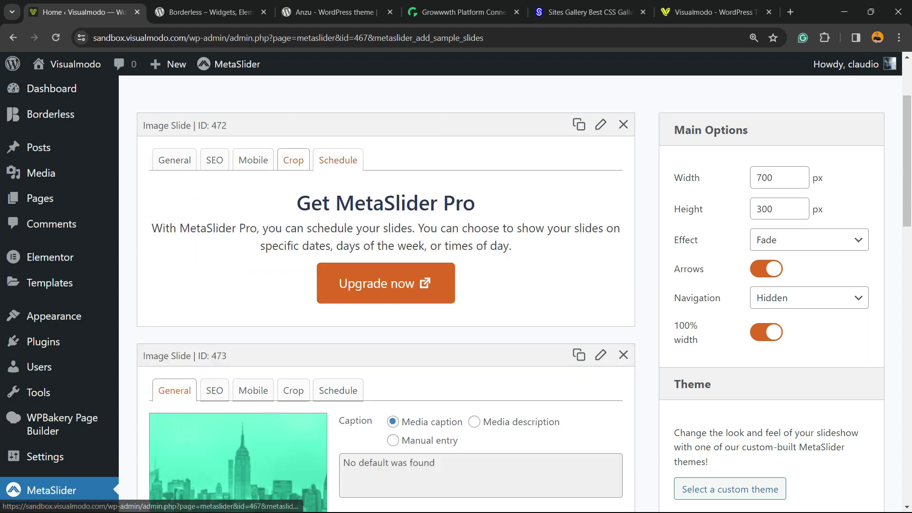
{"action": "left_click", "coordinate": [338, 160]}
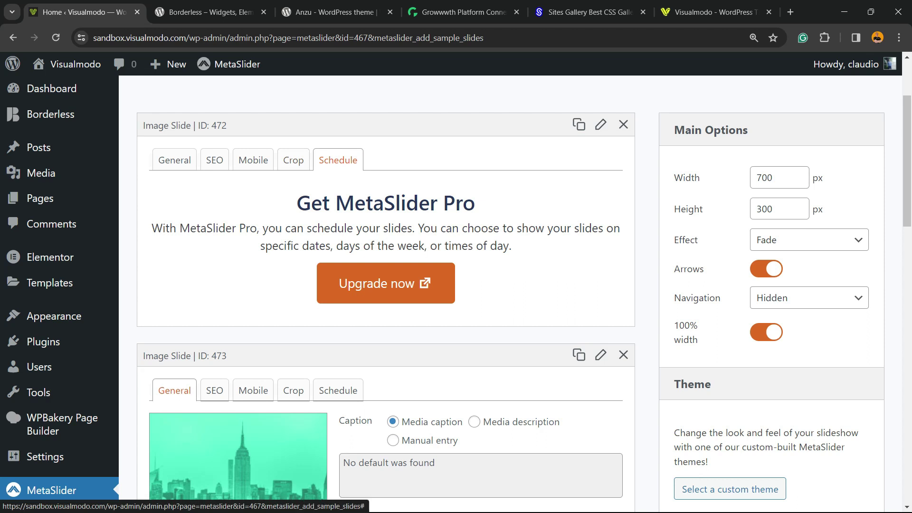
{"action": "left_click", "coordinate": [293, 160]}
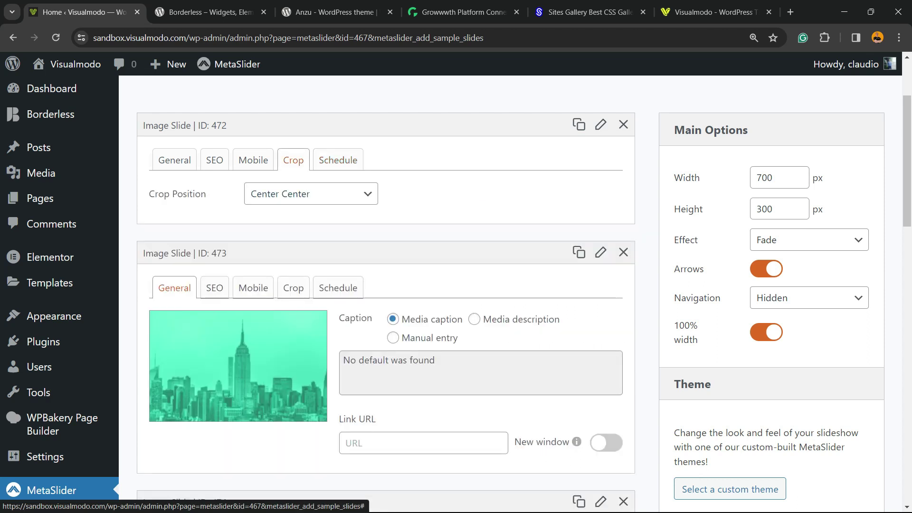
{"action": "left_click", "coordinate": [174, 160]}
{"action": "scroll", "coordinate": [175, 160], "scroll_direction": "down", "scroll_amount": 3}
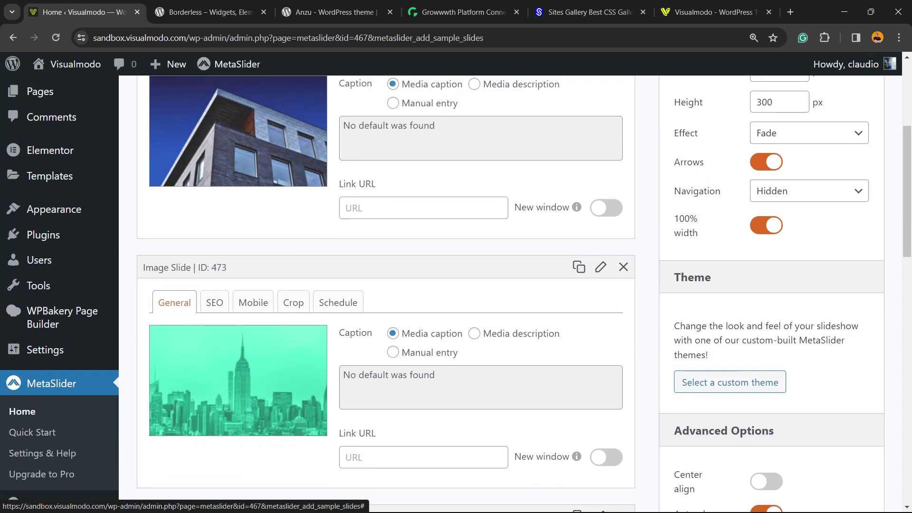
- Change the Main Options Navigation setting from Hidden to Dots
{"action": "scroll", "coordinate": [174, 160], "scroll_direction": "up", "scroll_amount": 6}
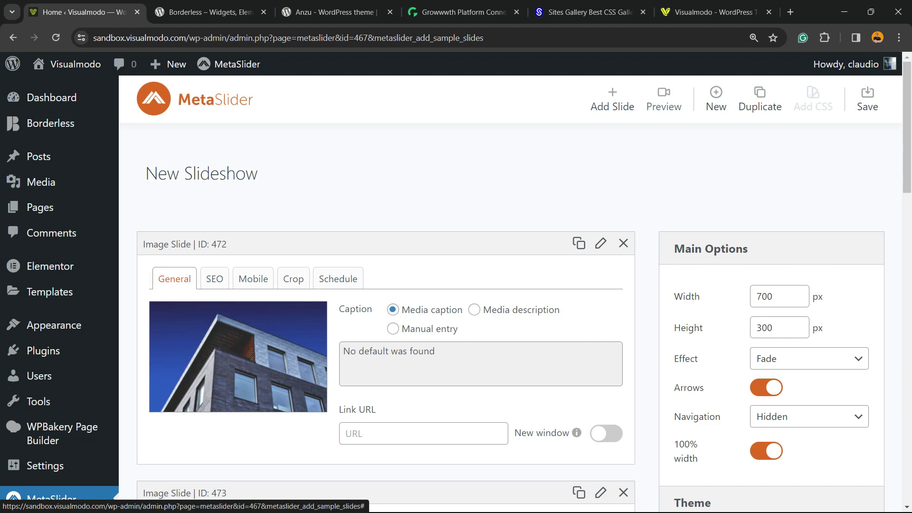
{"action": "scroll", "coordinate": [641, 225], "scroll_direction": "up", "scroll_amount": 1}
{"action": "scroll", "coordinate": [642, 224], "scroll_direction": "down", "scroll_amount": 1}
{"action": "scroll", "coordinate": [779, 178], "scroll_direction": "down", "scroll_amount": 2}
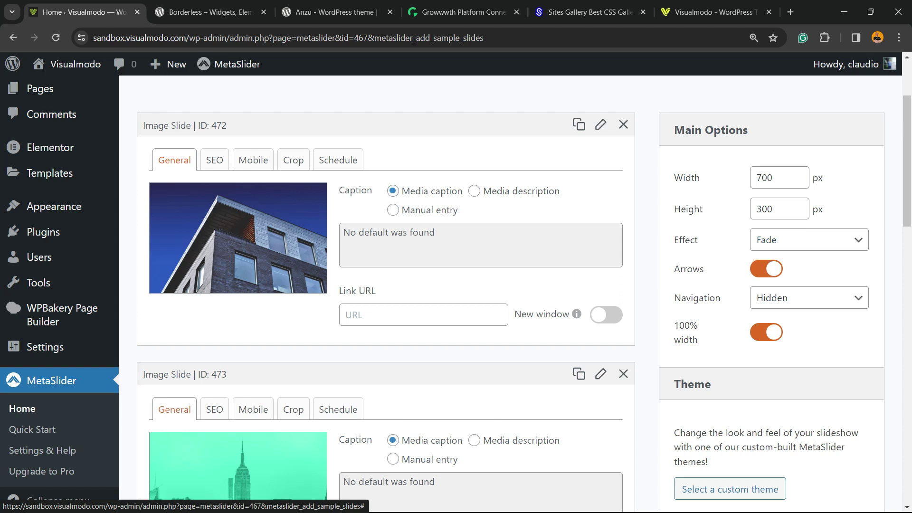
{"action": "left_click", "coordinate": [807, 298]}
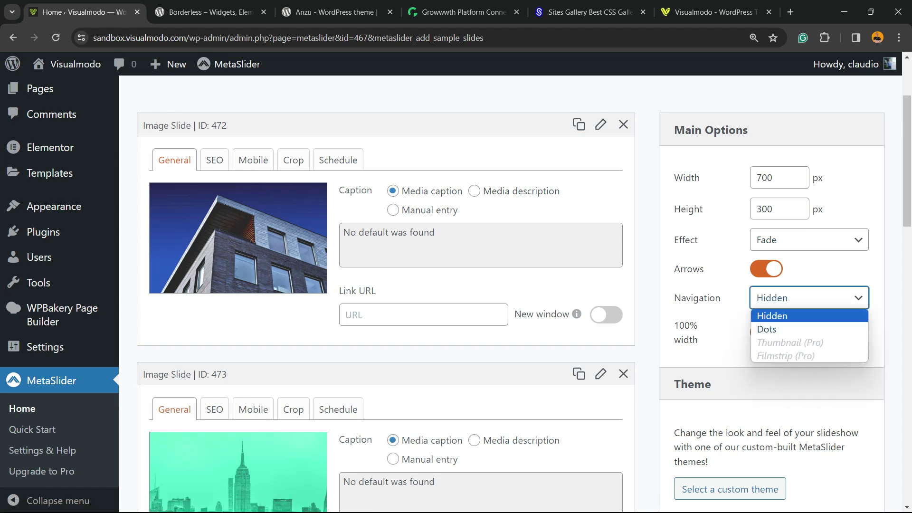
{"action": "left_click", "coordinate": [779, 329]}
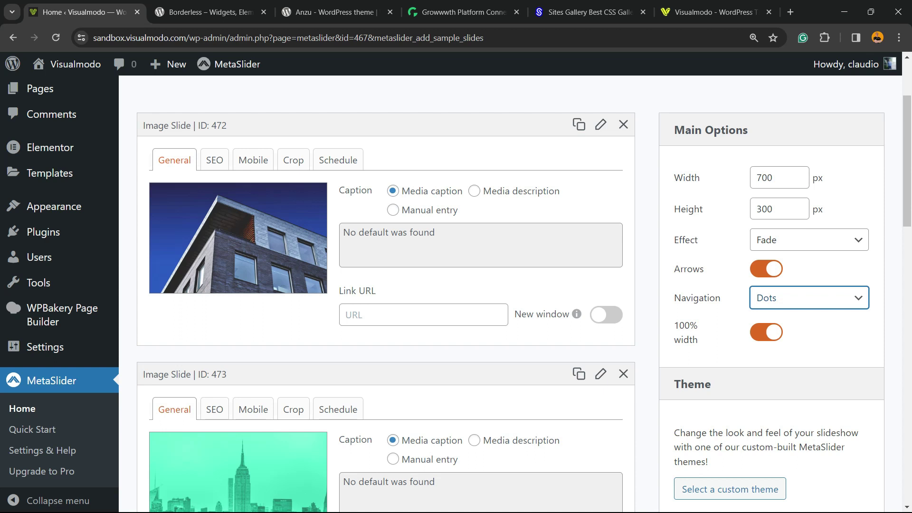
{"action": "scroll", "coordinate": [475, 285], "scroll_direction": "down", "scroll_amount": 3}
{"action": "scroll", "coordinate": [475, 285], "scroll_direction": "down", "scroll_amount": 3}
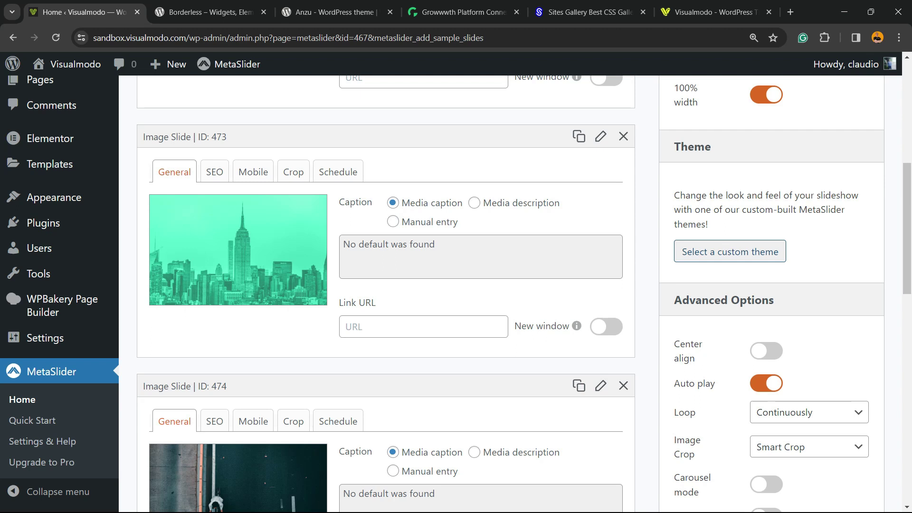
- Browse the slideshow theme gallery and pick the Outline theme
{"action": "left_click", "coordinate": [729, 251]}
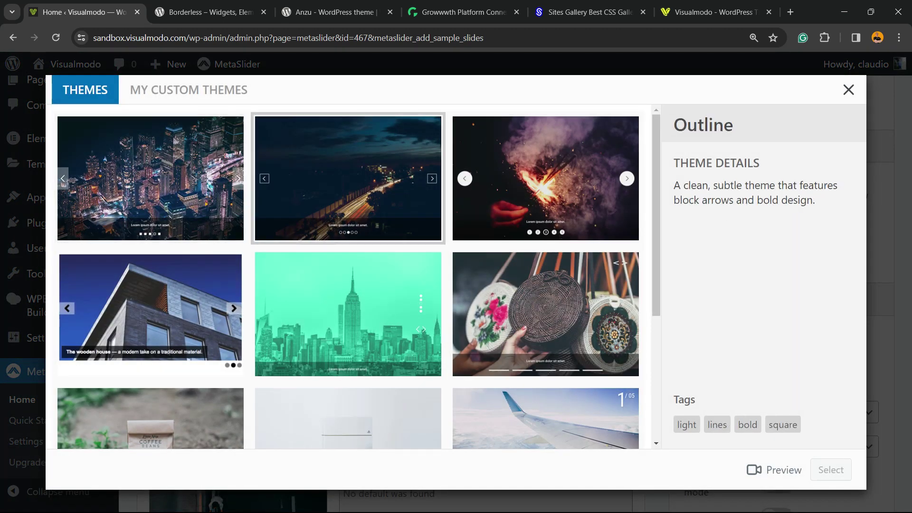
{"action": "scroll", "coordinate": [546, 261], "scroll_direction": "down", "scroll_amount": 2}
{"action": "scroll", "coordinate": [546, 262], "scroll_direction": "down", "scroll_amount": 2}
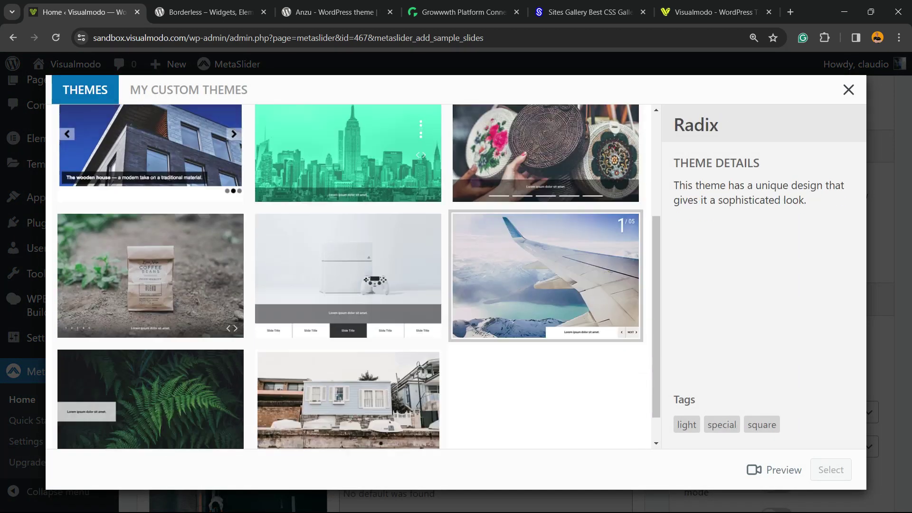
{"action": "scroll", "coordinate": [348, 333], "scroll_direction": "down", "scroll_amount": 1}
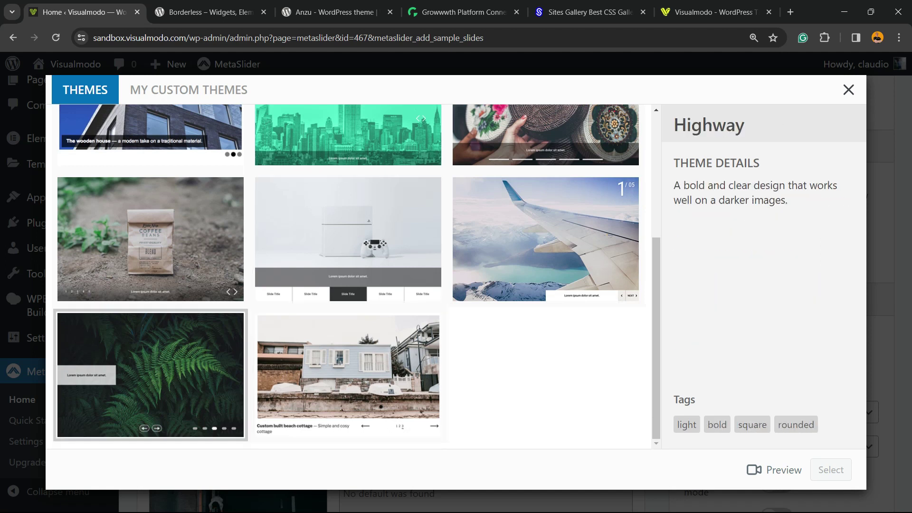
{"action": "scroll", "coordinate": [190, 285], "scroll_direction": "up", "scroll_amount": 3}
{"action": "scroll", "coordinate": [150, 295], "scroll_direction": "up", "scroll_amount": 1}
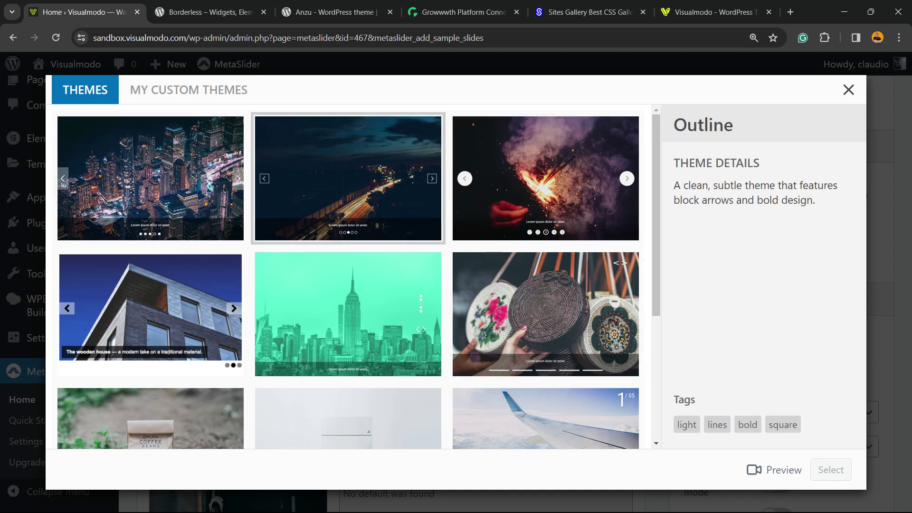
{"action": "left_click", "coordinate": [348, 190]}
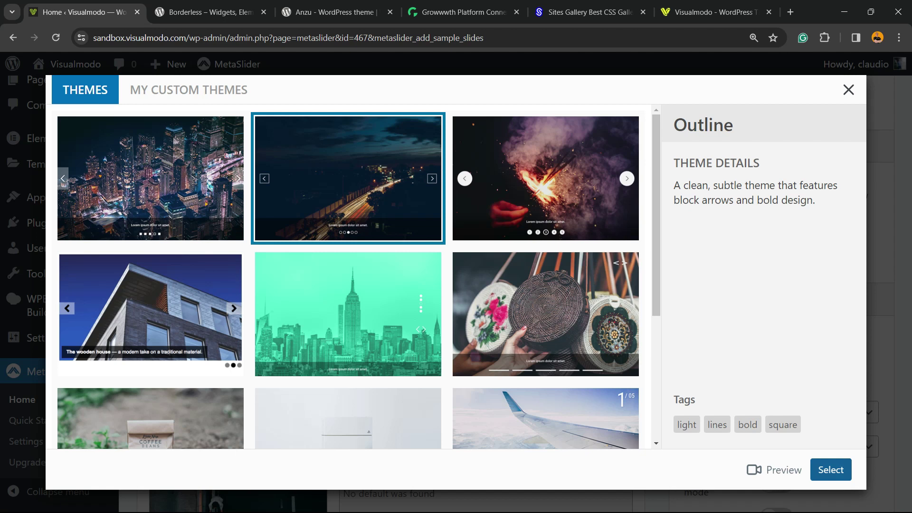
{"action": "left_click", "coordinate": [831, 470]}
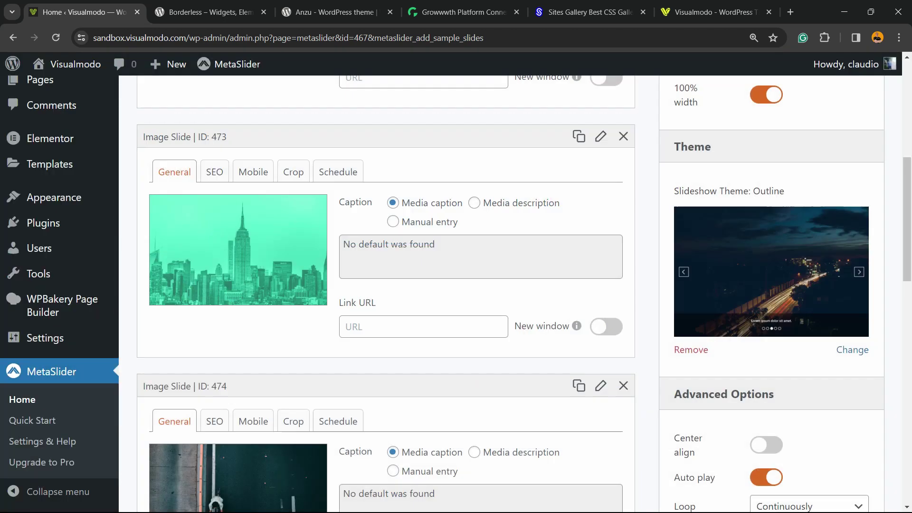
{"action": "scroll", "coordinate": [522, 295], "scroll_direction": "down", "scroll_amount": 2}
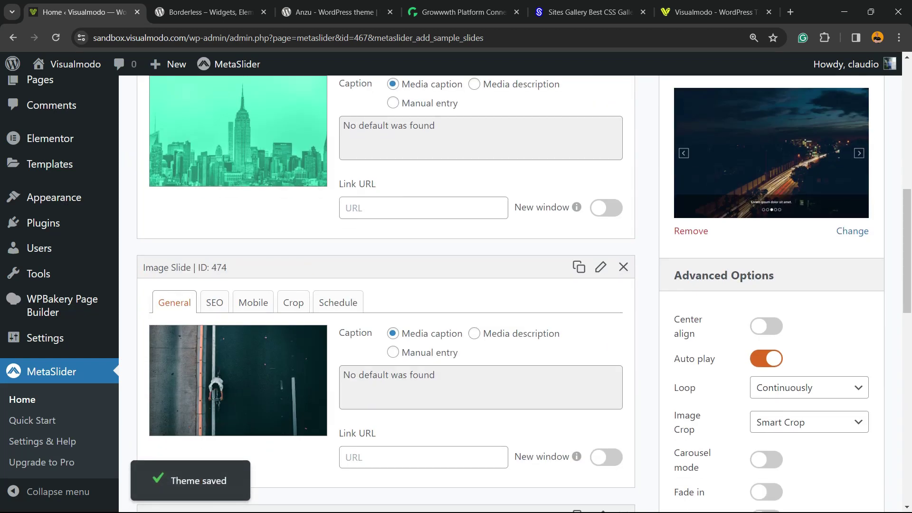
{"action": "scroll", "coordinate": [523, 294], "scroll_direction": "down", "scroll_amount": 2}
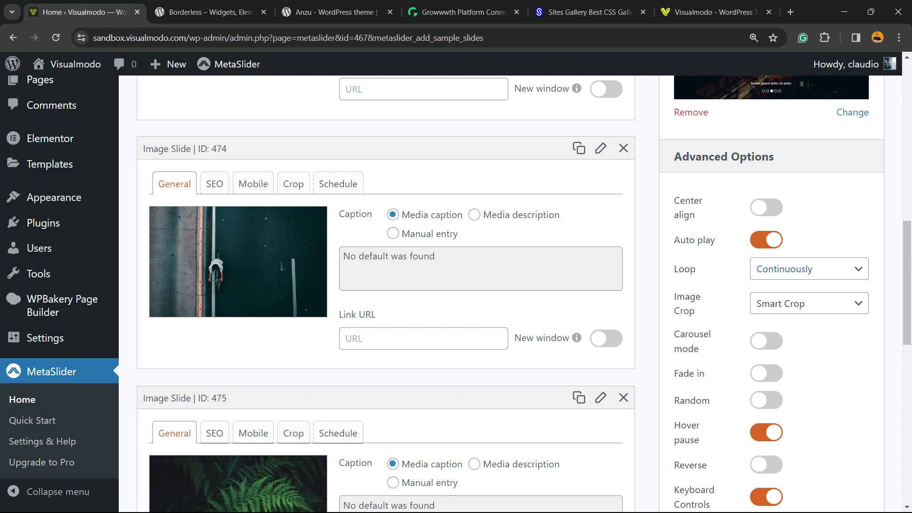
{"action": "left_click", "coordinate": [809, 268]}
{"action": "left_click", "coordinate": [794, 287]}
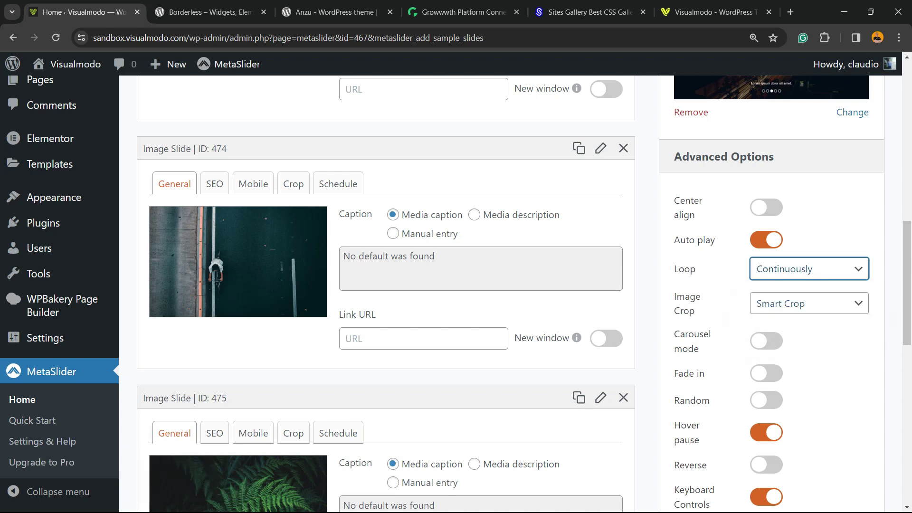
{"action": "scroll", "coordinate": [522, 295], "scroll_direction": "down", "scroll_amount": 2}
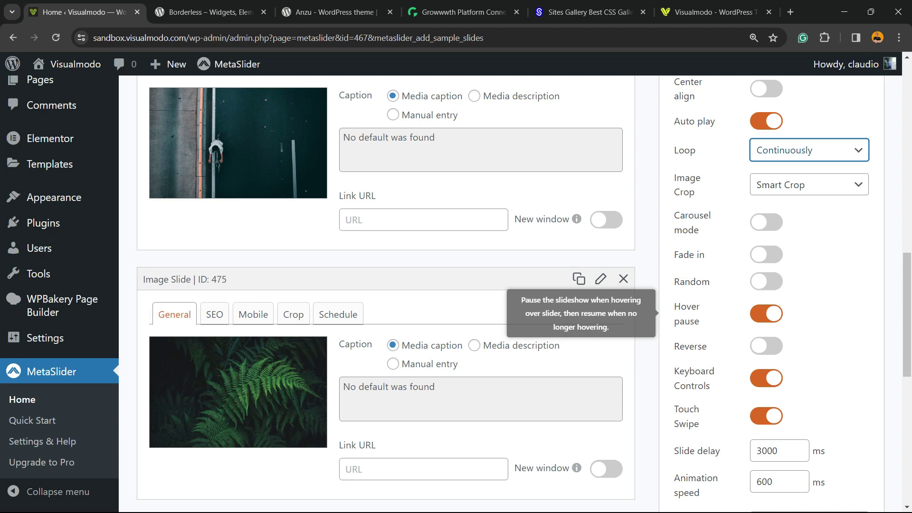
{"action": "scroll", "coordinate": [694, 261], "scroll_direction": "down", "scroll_amount": 2}
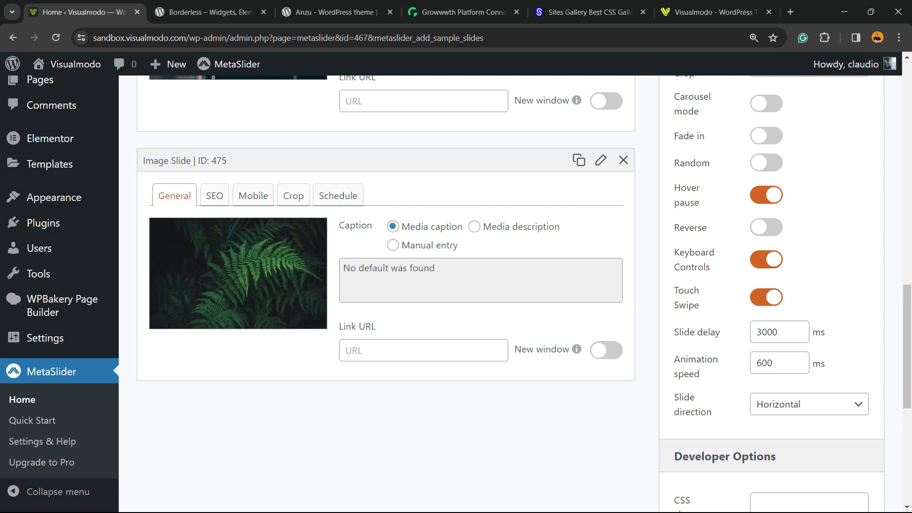
{"action": "scroll", "coordinate": [522, 294], "scroll_direction": "down", "scroll_amount": 5}
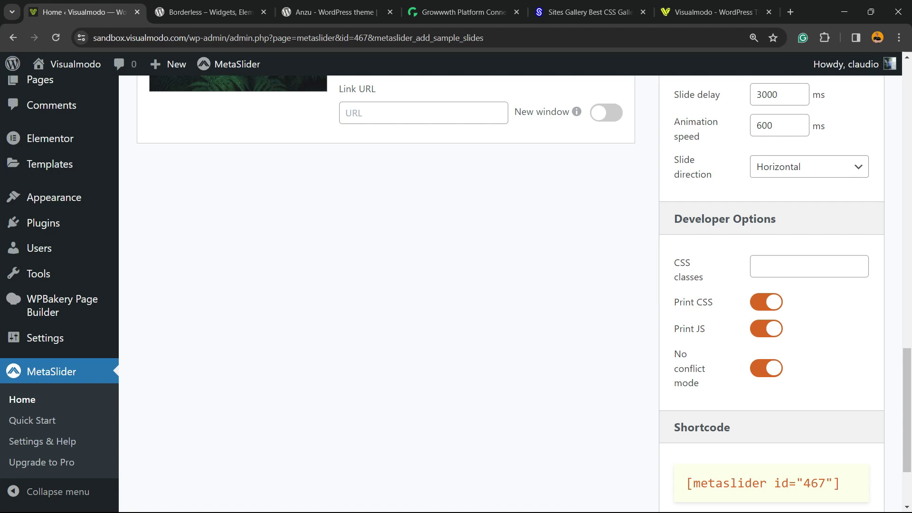
- Save the slideshow
{"action": "scroll", "coordinate": [689, 329], "scroll_direction": "down", "scroll_amount": 2}
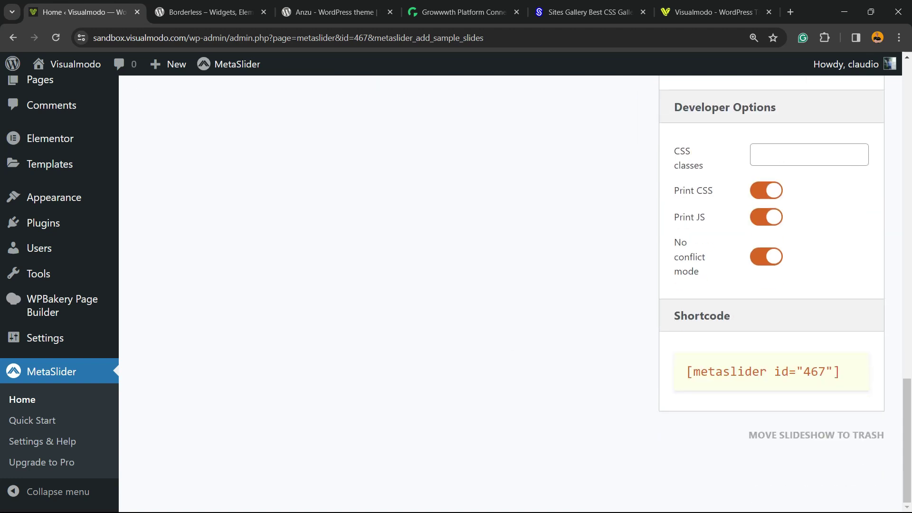
{"action": "scroll", "coordinate": [515, 285], "scroll_direction": "up", "scroll_amount": 5}
{"action": "scroll", "coordinate": [516, 286], "scroll_direction": "up", "scroll_amount": 5}
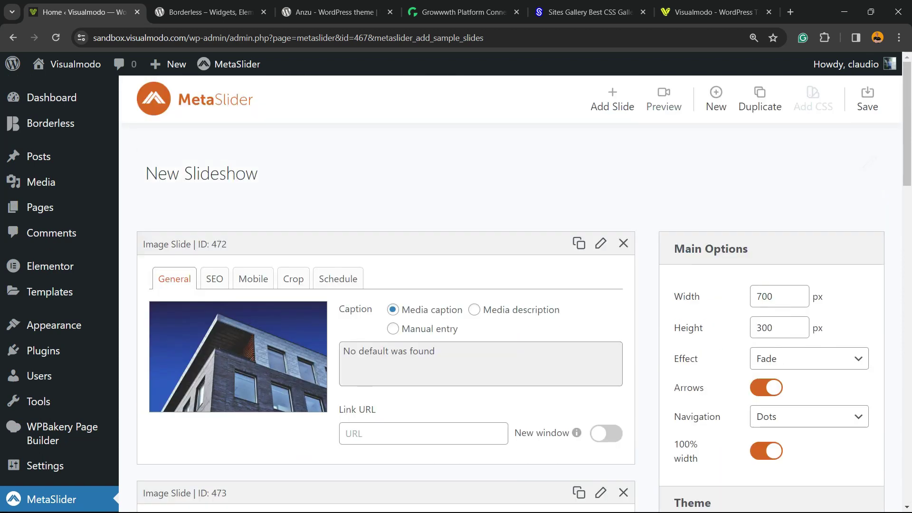
{"action": "left_click", "coordinate": [867, 100]}
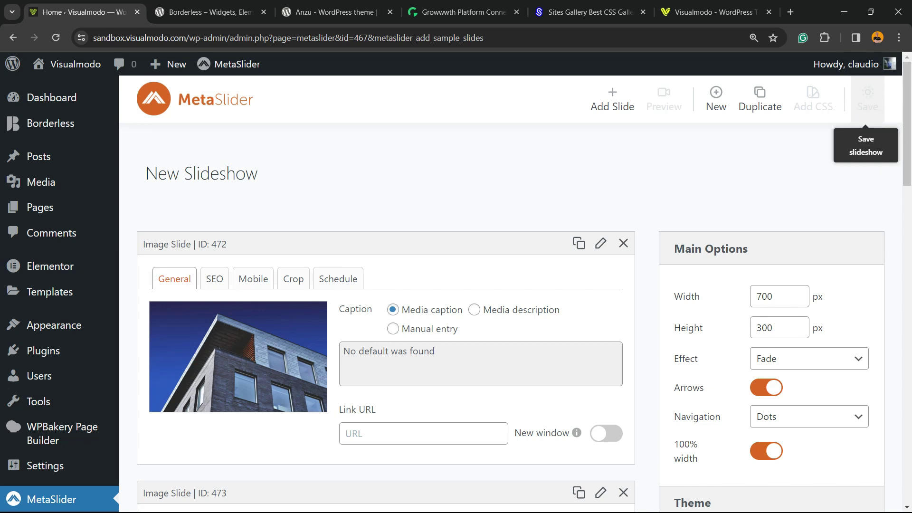
- Copy the slideshow shortcode [metaslider id="467"]
{"action": "scroll", "coordinate": [456, 285], "scroll_direction": "down", "scroll_amount": 15}
{"action": "scroll", "coordinate": [456, 285], "scroll_direction": "down", "scroll_amount": 6}
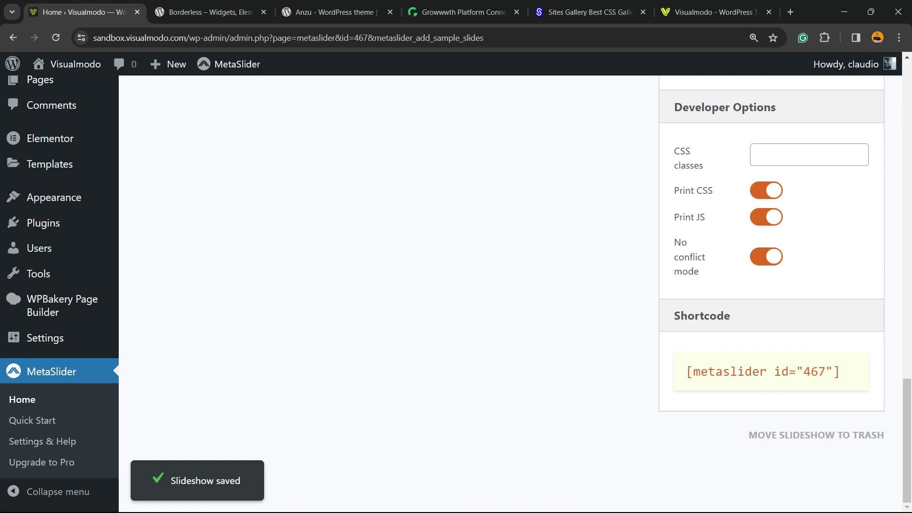
{"action": "left_click", "coordinate": [763, 372]}
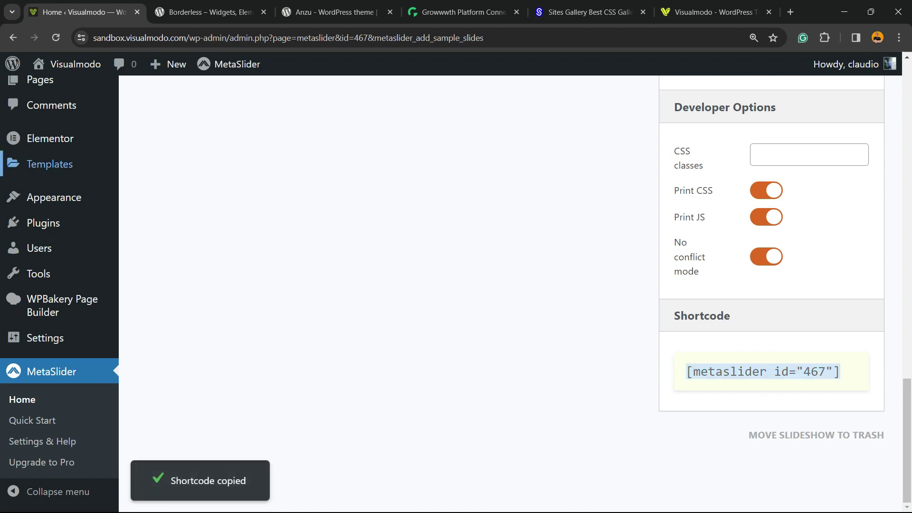
{"action": "scroll", "coordinate": [48, 190], "scroll_direction": "up", "scroll_amount": 12}
{"action": "scroll", "coordinate": [48, 208], "scroll_direction": "up", "scroll_amount": 8}
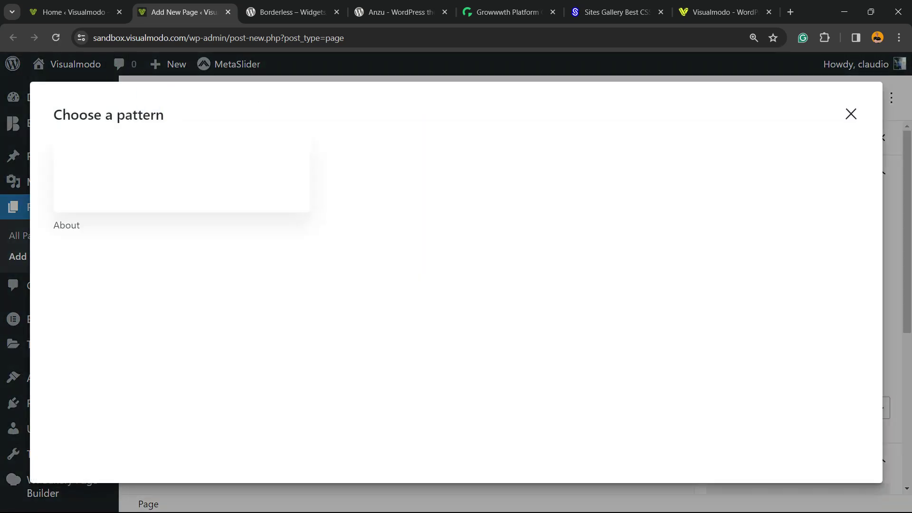
- Paste the [metaslider id="467"] shortcode into a new page, publish it, and view it
{"action": "key", "text": "Escape"}
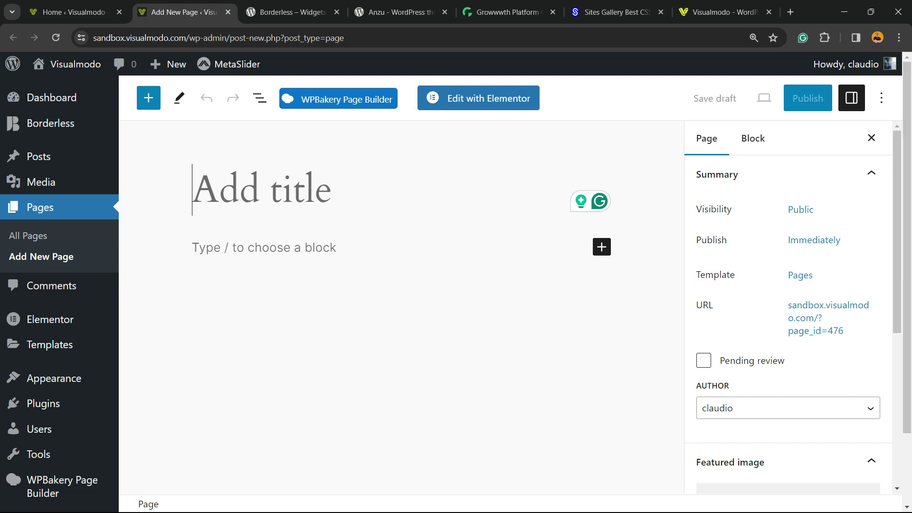
{"action": "key", "text": "Return"}
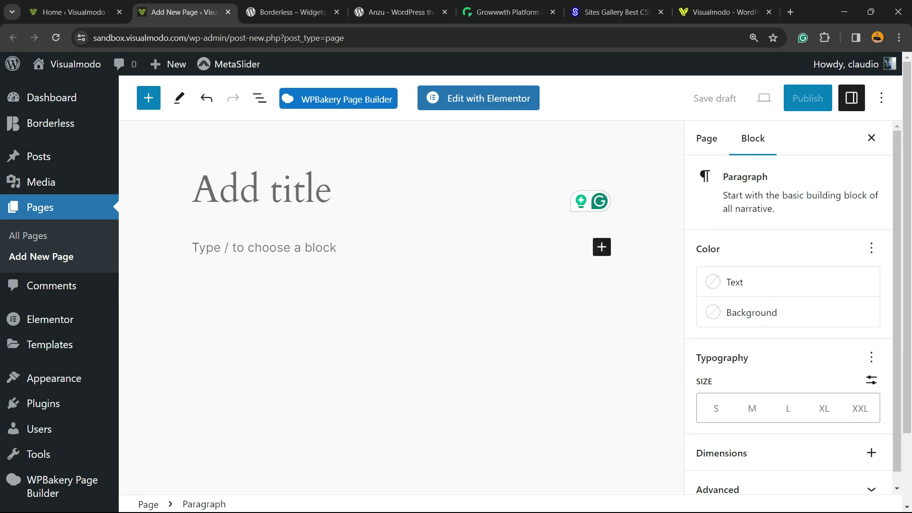
{"action": "type", "text": "[metaslider id=\"467\"]"}
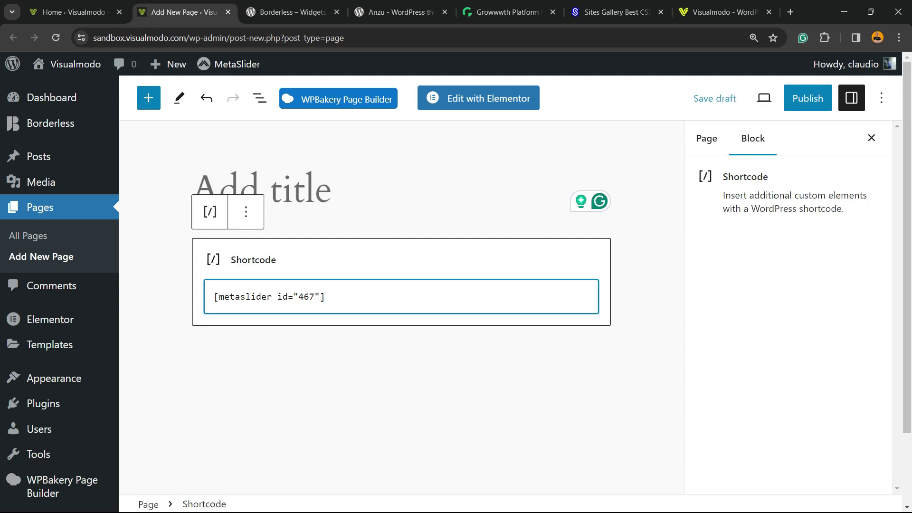
{"action": "left_click", "coordinate": [808, 98]}
{"action": "left_click", "coordinate": [747, 99]}
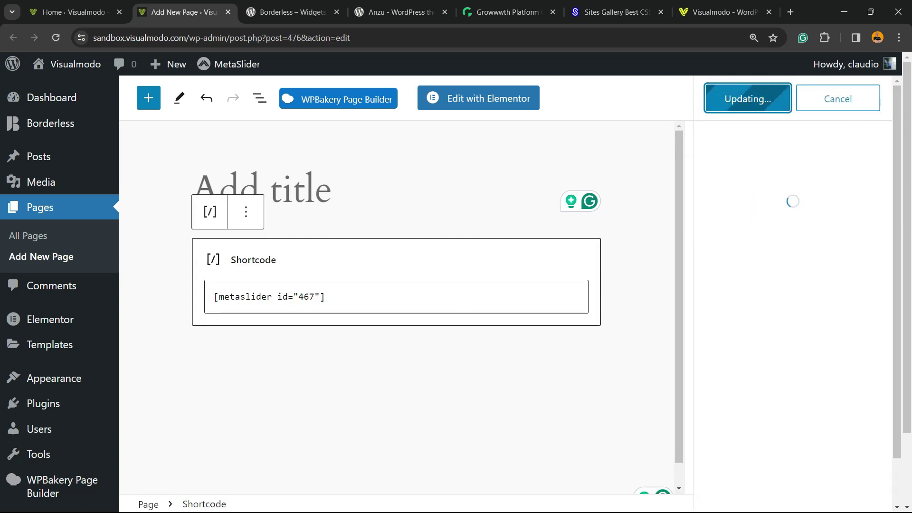
{"action": "left_click", "coordinate": [749, 259]}
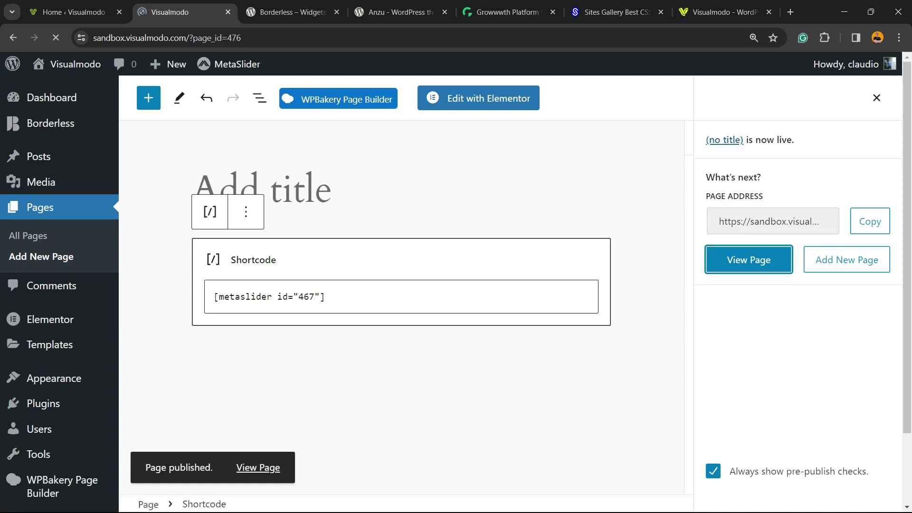
- Step the live page's slideshow forward three slides, then return to the MetaSlider editor
{"action": "scroll", "coordinate": [457, 285], "scroll_direction": "down", "scroll_amount": 5}
{"action": "scroll", "coordinate": [456, 285], "scroll_direction": "up", "scroll_amount": 3}
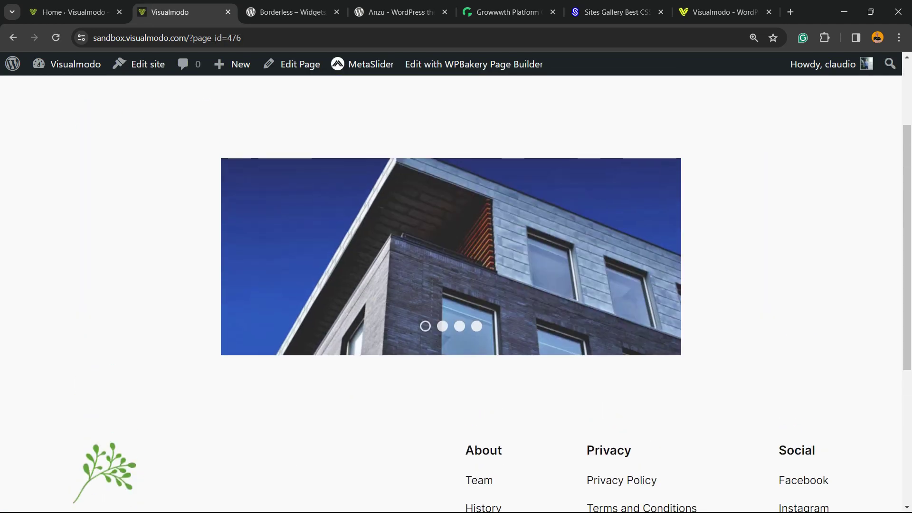
{"action": "left_click", "coordinate": [650, 257]}
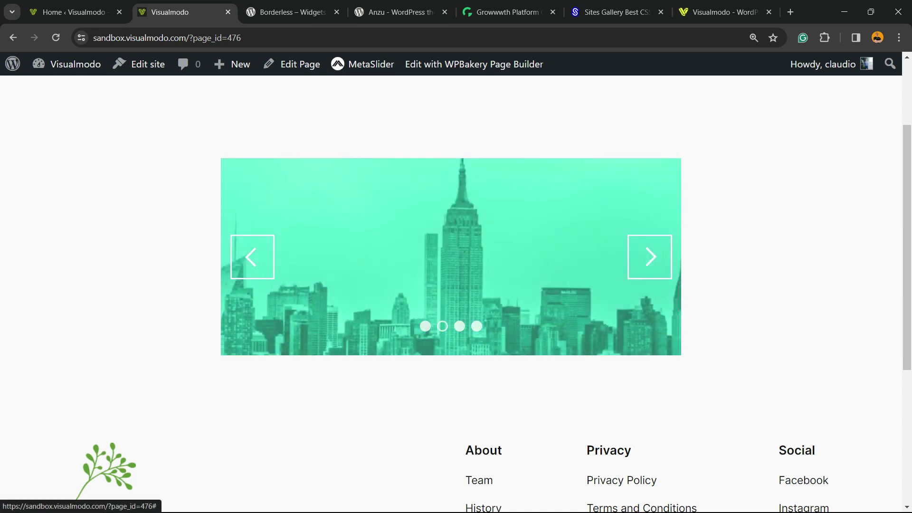
{"action": "left_click", "coordinate": [650, 257]}
{"action": "left_click", "coordinate": [650, 256]}
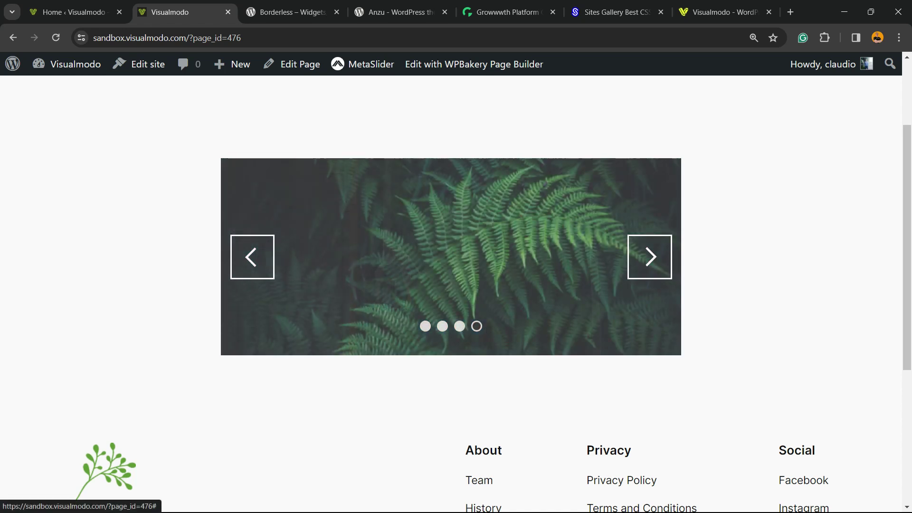
{"action": "key", "text": "ctrl+shift+Tab"}
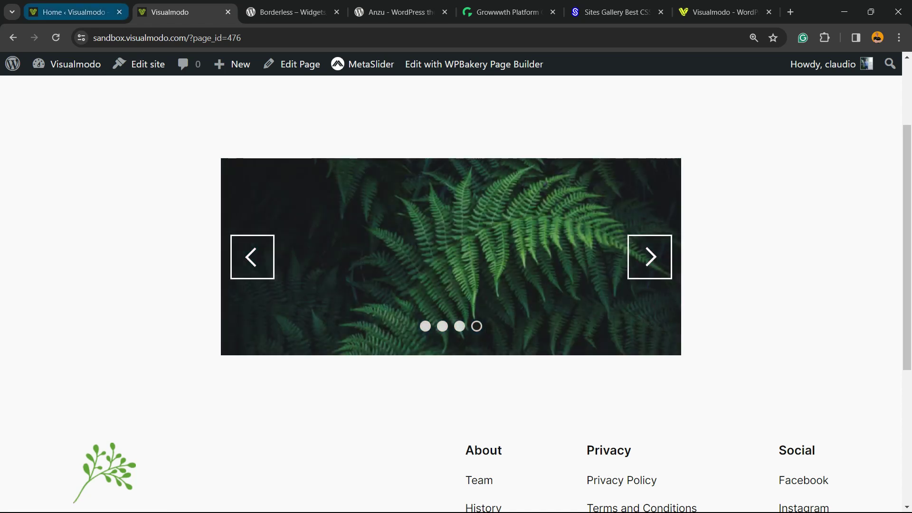
{"action": "scroll", "coordinate": [522, 295], "scroll_direction": "up", "scroll_amount": 6}
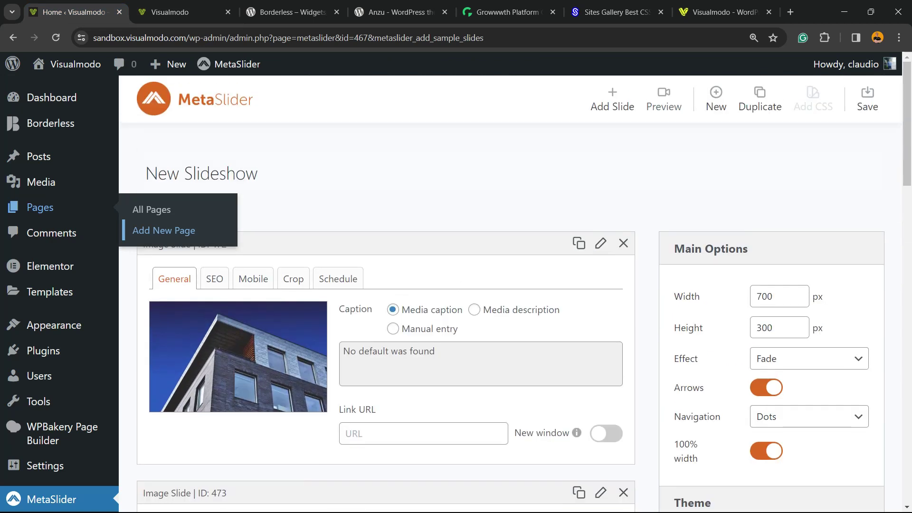
- Set the slideshow width to 1000 and height to 400, and save
{"action": "left_click", "coordinate": [769, 297]}
{"action": "left_click_drag", "start_coordinate": [757, 296], "coordinate": [767, 297]}
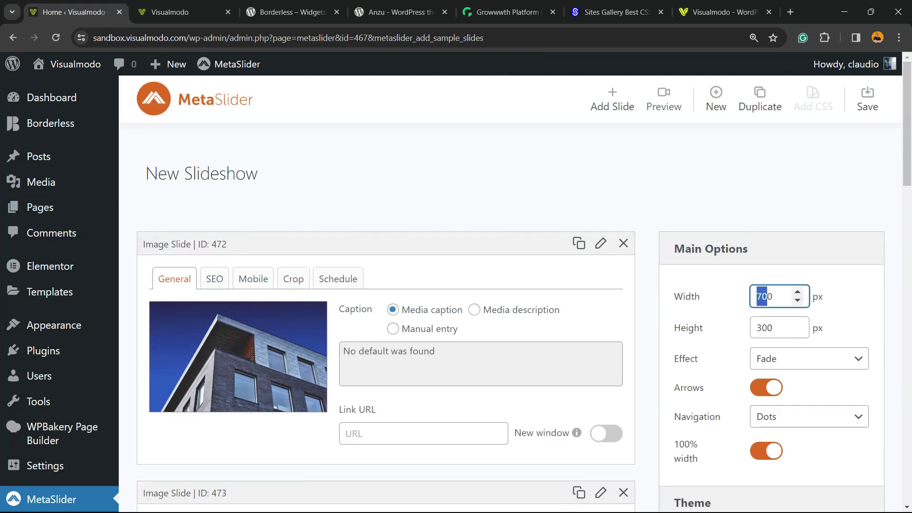
{"action": "type", "text": "1000"}
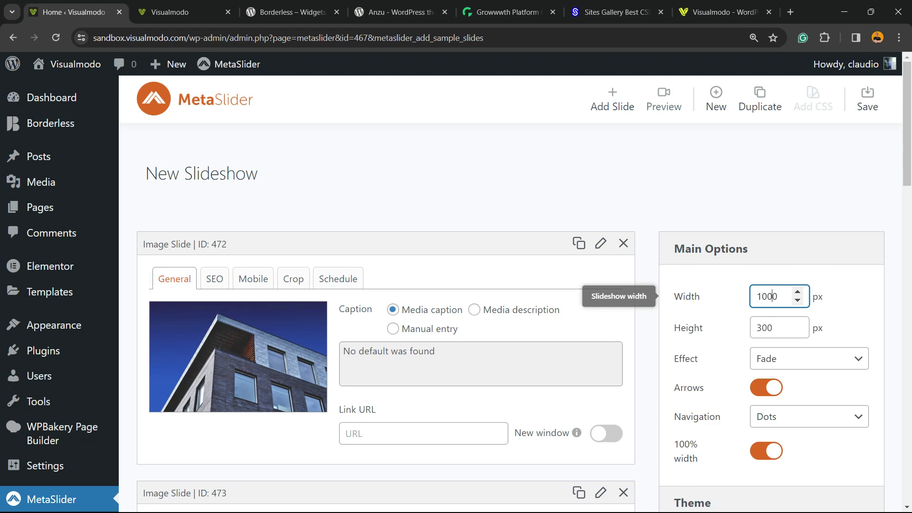
{"action": "key", "text": "Tab"}
{"action": "key", "text": "Home"}
{"action": "key", "text": "shift+Right"}
{"action": "type", "text": "4"}
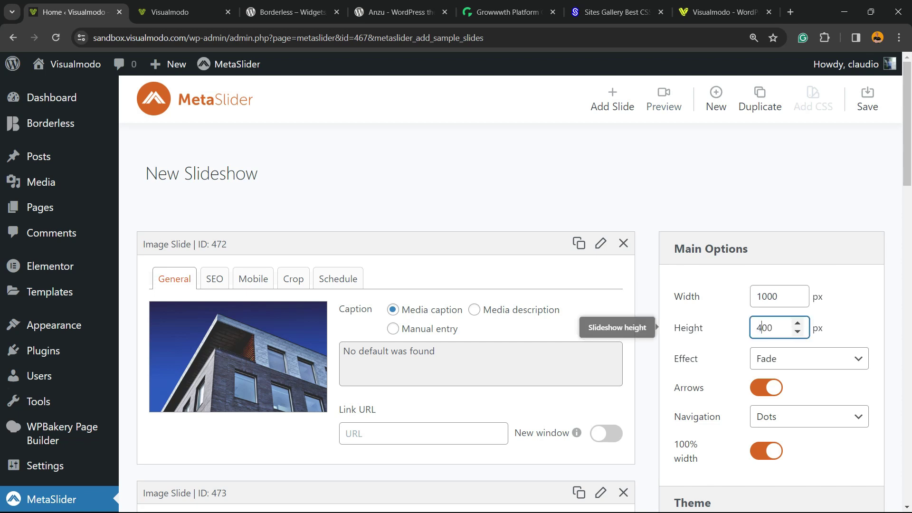
{"action": "key", "text": "Return"}
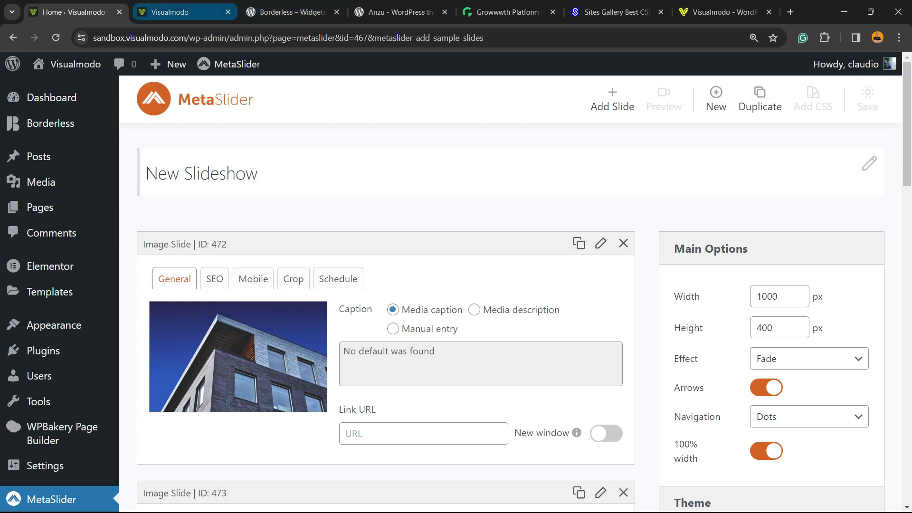
- Reload the live page to see the resized slideshow, then return to the editor
{"action": "left_click", "coordinate": [170, 12]}
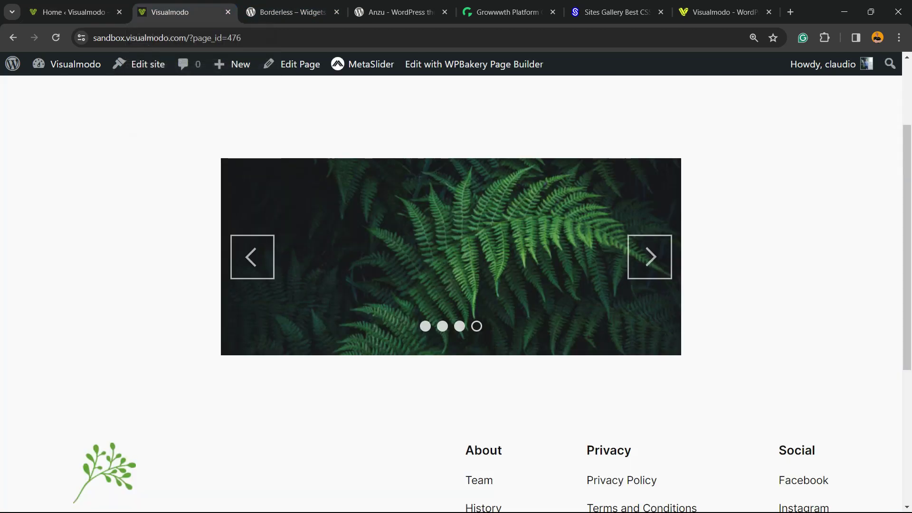
{"action": "key", "text": "F5"}
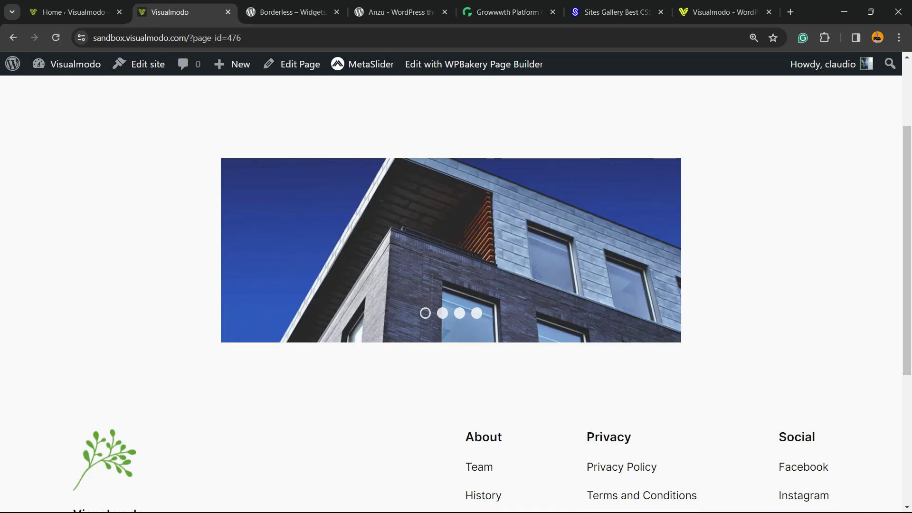
{"action": "left_click", "coordinate": [76, 12]}
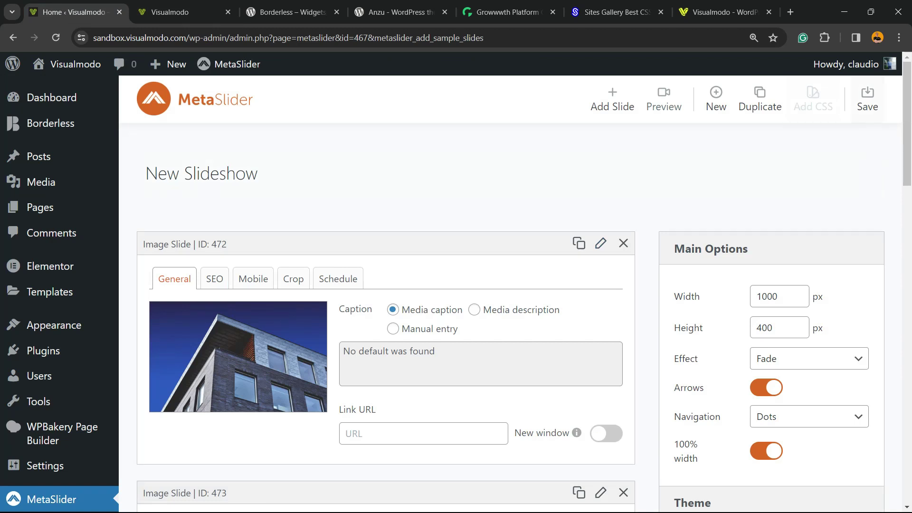
- Save the slideshow and switch it to the Disjoint theme
{"action": "left_click", "coordinate": [868, 100]}
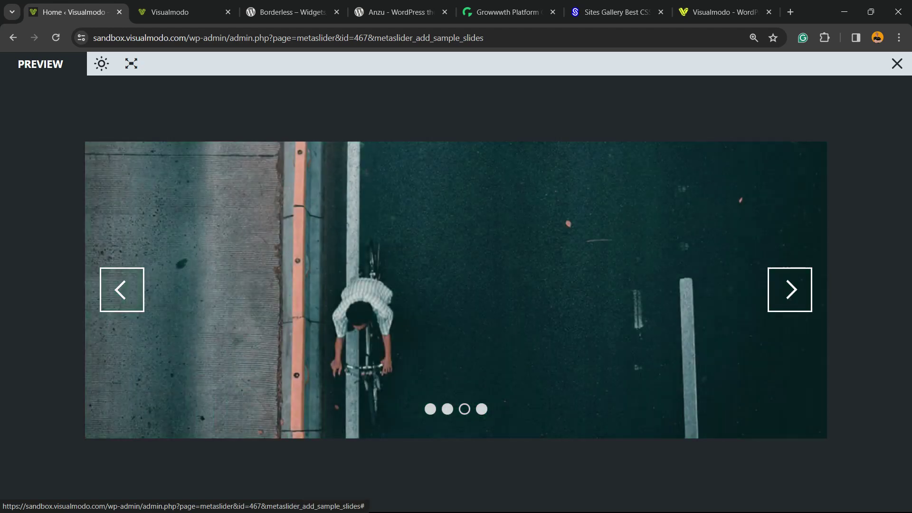
{"action": "key", "text": "Escape"}
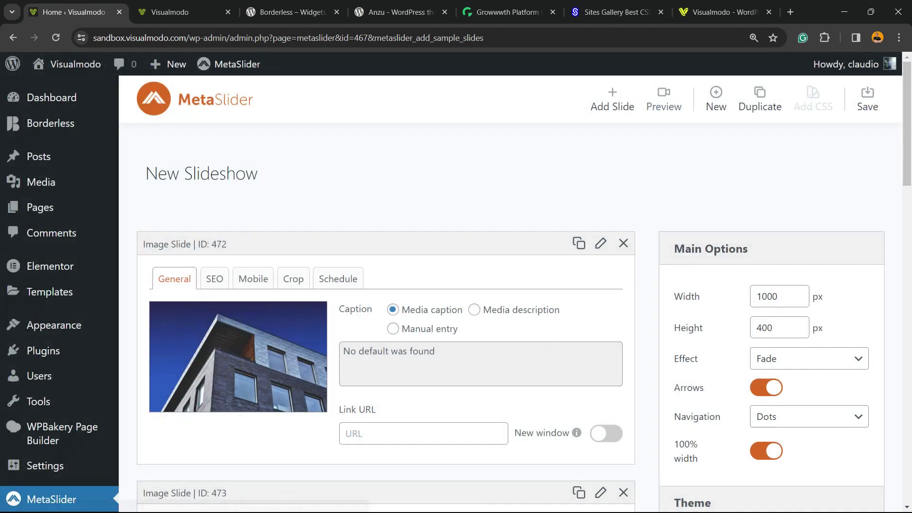
{"action": "scroll", "coordinate": [456, 285], "scroll_direction": "down", "scroll_amount": 5}
{"action": "left_click", "coordinate": [862, 469]}
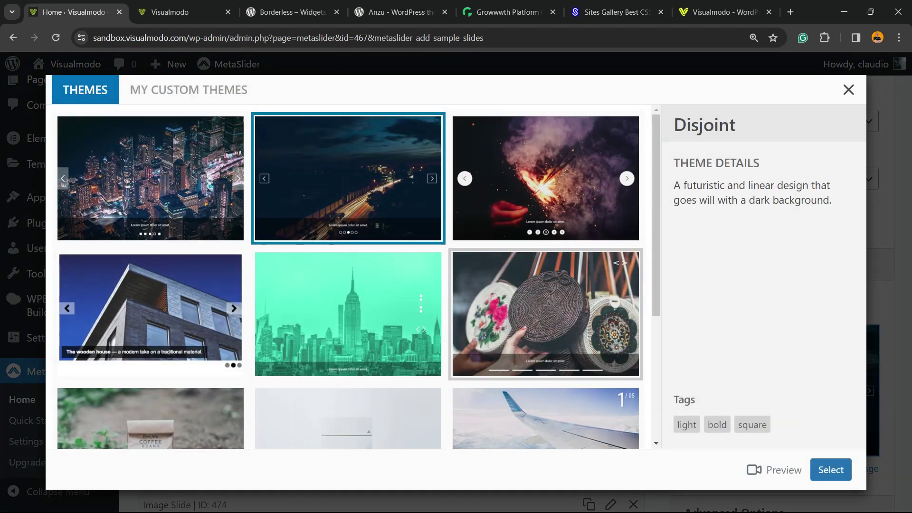
{"action": "left_click", "coordinate": [831, 469]}
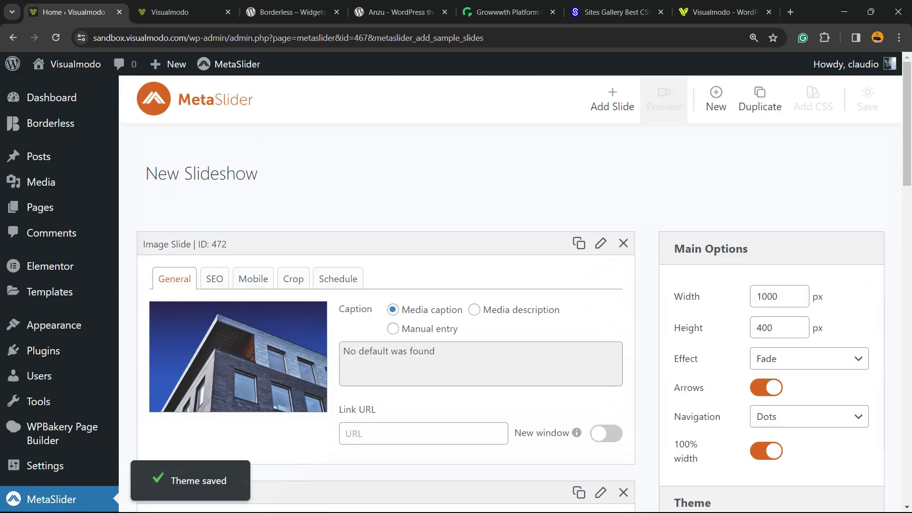
- Preview the Disjoint-themed slideshow across slides and reload the live page
{"action": "left_click", "coordinate": [664, 99]}
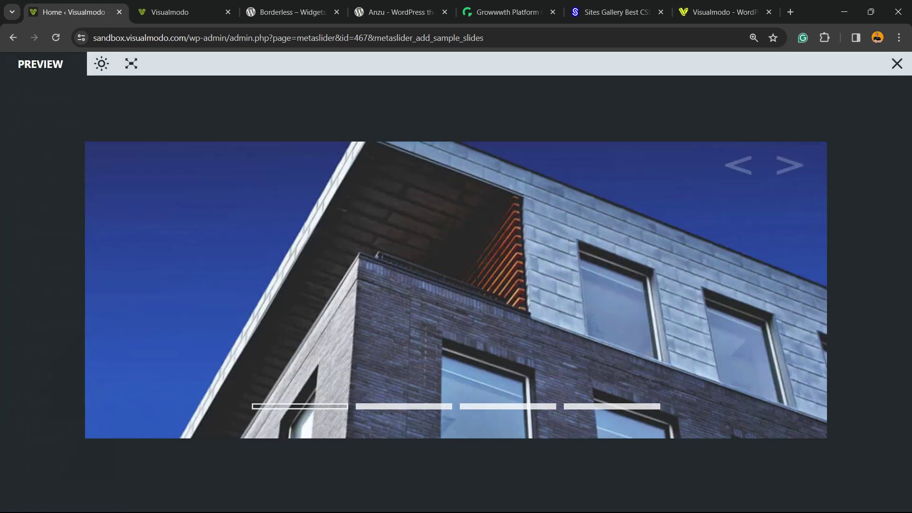
{"action": "left_click", "coordinate": [404, 407]}
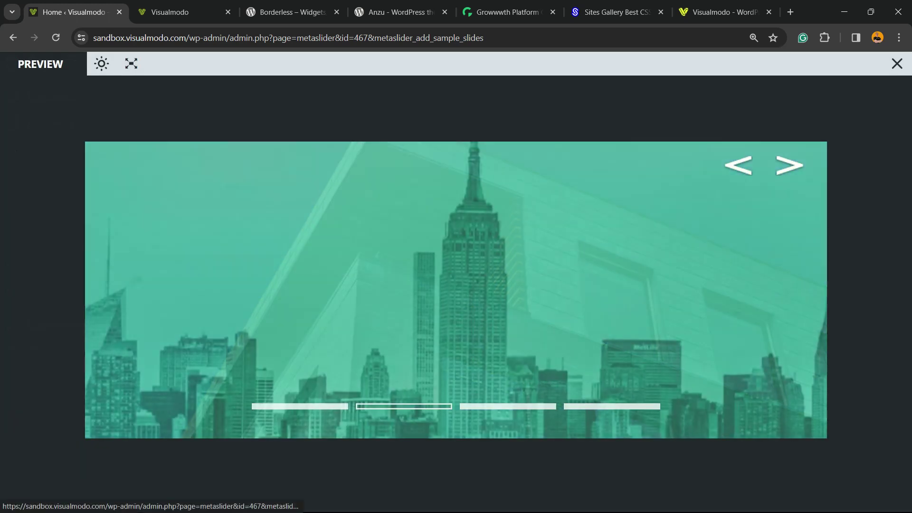
{"action": "left_click", "coordinate": [612, 406]}
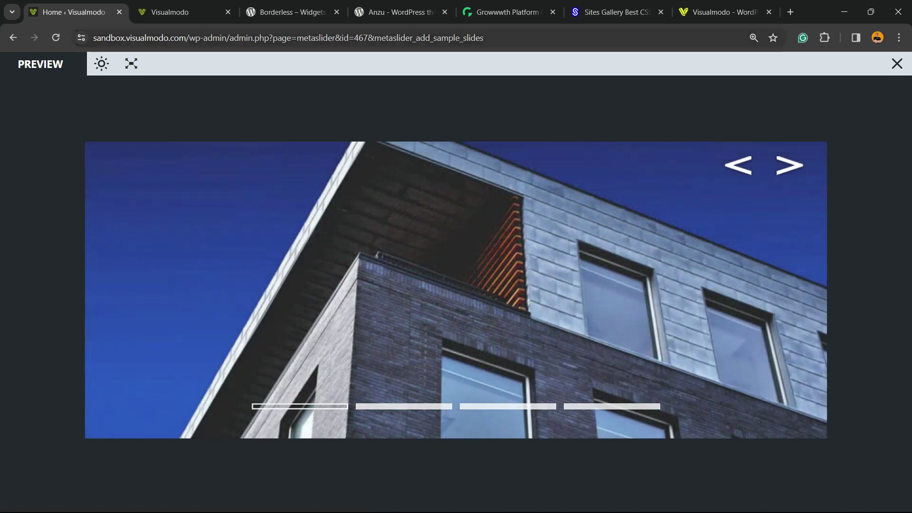
{"action": "left_click", "coordinate": [169, 12]}
{"action": "key", "text": "F5"}
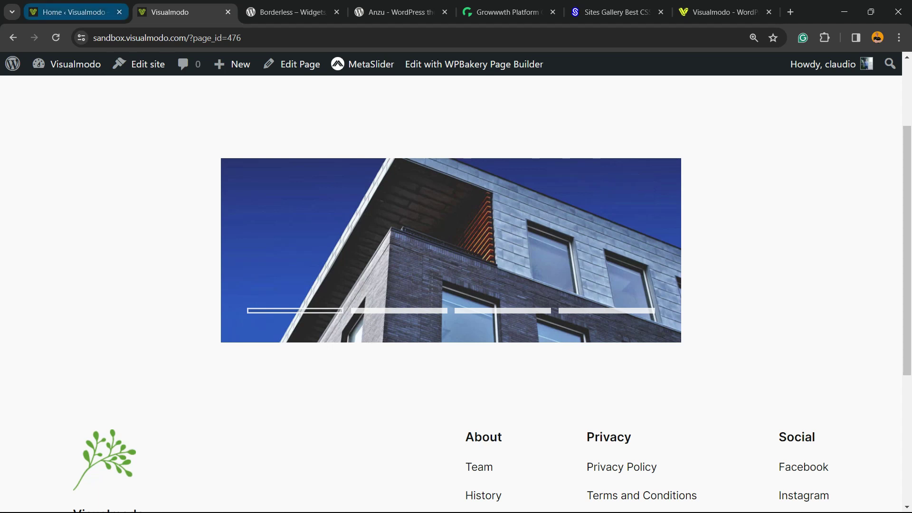
- Return to the MetaSlider editor, close the preview, and scroll down the settings
{"action": "left_click", "coordinate": [74, 12]}
{"action": "key", "text": "Escape"}
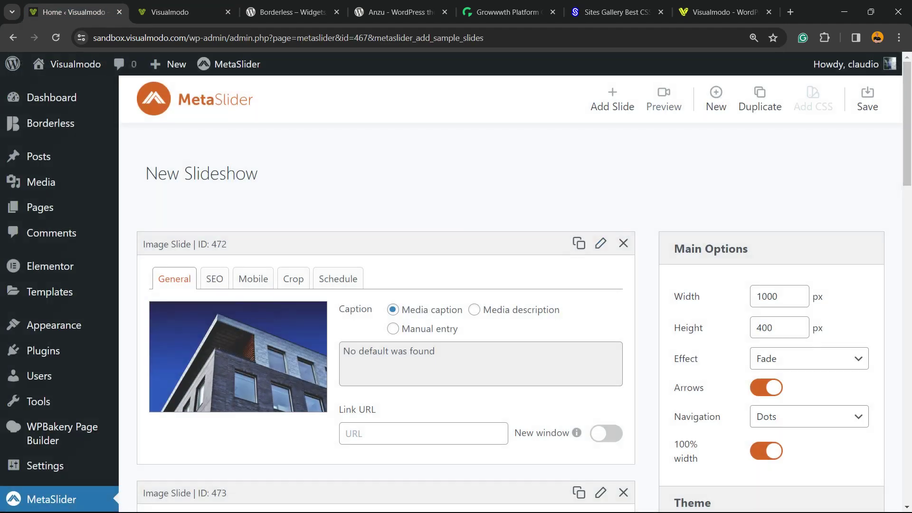
{"action": "scroll", "coordinate": [523, 294], "scroll_direction": "down", "scroll_amount": 3}
{"action": "scroll", "coordinate": [523, 294], "scroll_direction": "down", "scroll_amount": 4}
{"action": "scroll", "coordinate": [522, 295], "scroll_direction": "down", "scroll_amount": 3}
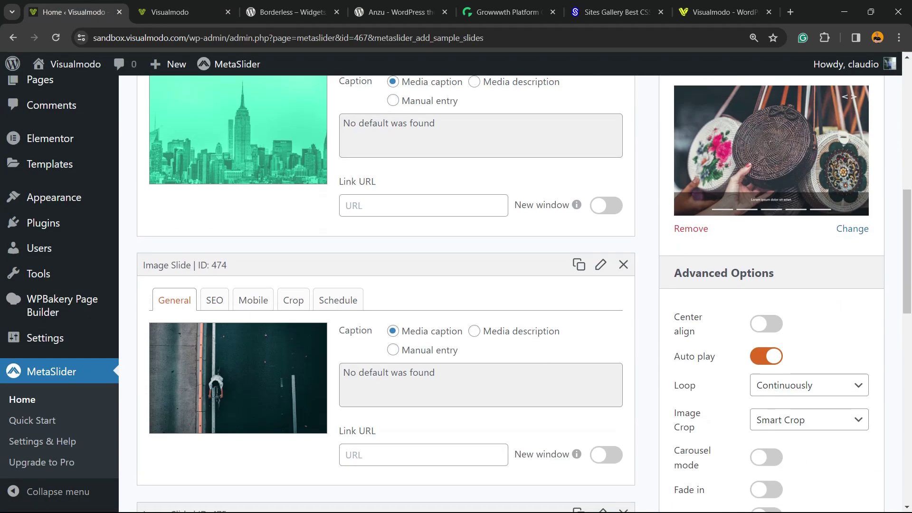
{"action": "scroll", "coordinate": [522, 295], "scroll_direction": "down", "scroll_amount": 3}
- Switch the slideshow's theme to The Architekt, save it, and preview the result
{"action": "scroll", "coordinate": [770, 285], "scroll_direction": "up", "scroll_amount": 4}
{"action": "left_click", "coordinate": [853, 291]}
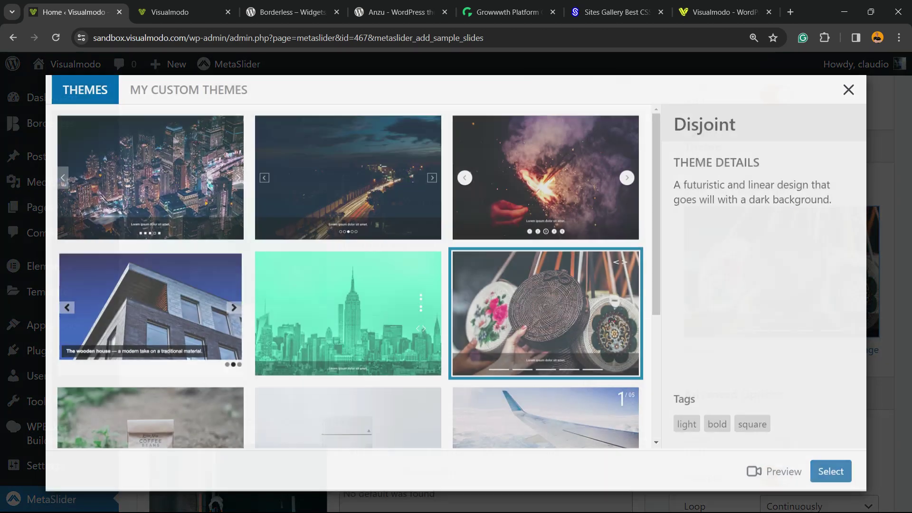
{"action": "scroll", "coordinate": [348, 238], "scroll_direction": "down", "scroll_amount": 3}
{"action": "scroll", "coordinate": [348, 237], "scroll_direction": "down", "scroll_amount": 2}
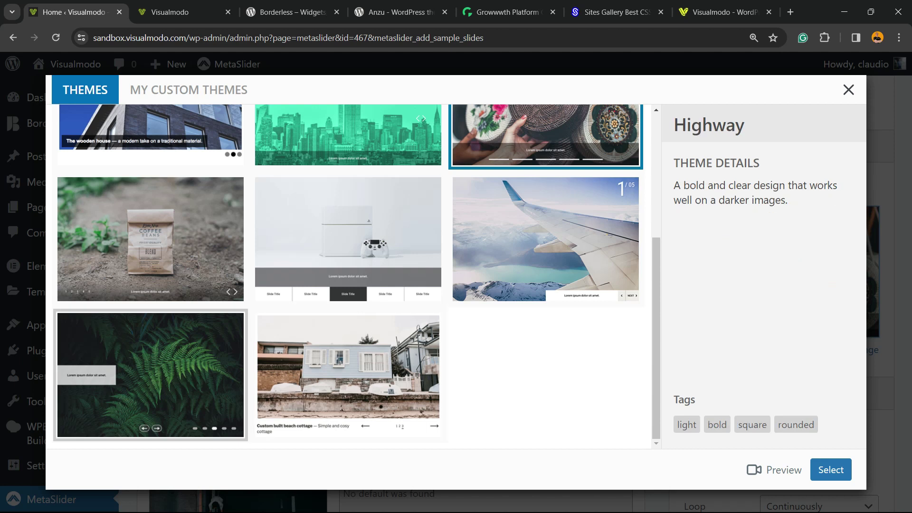
{"action": "left_click", "coordinate": [348, 375]}
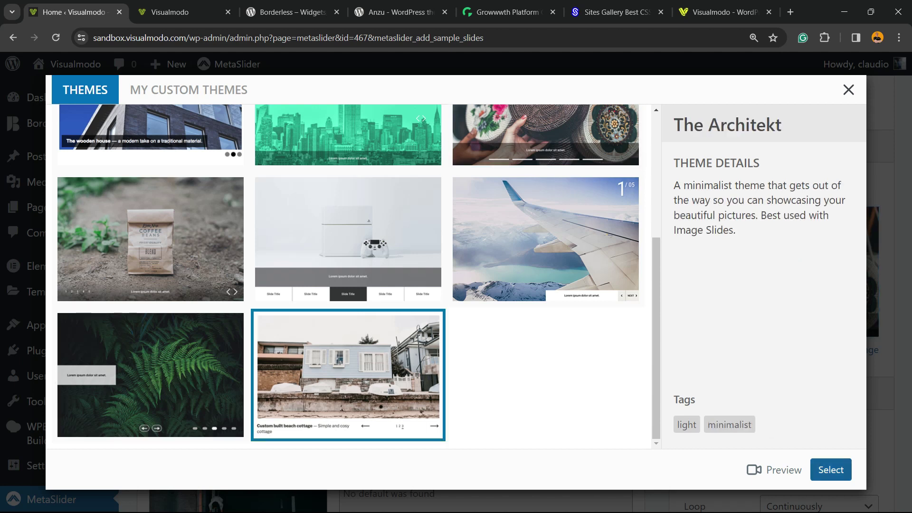
{"action": "left_click", "coordinate": [831, 470]}
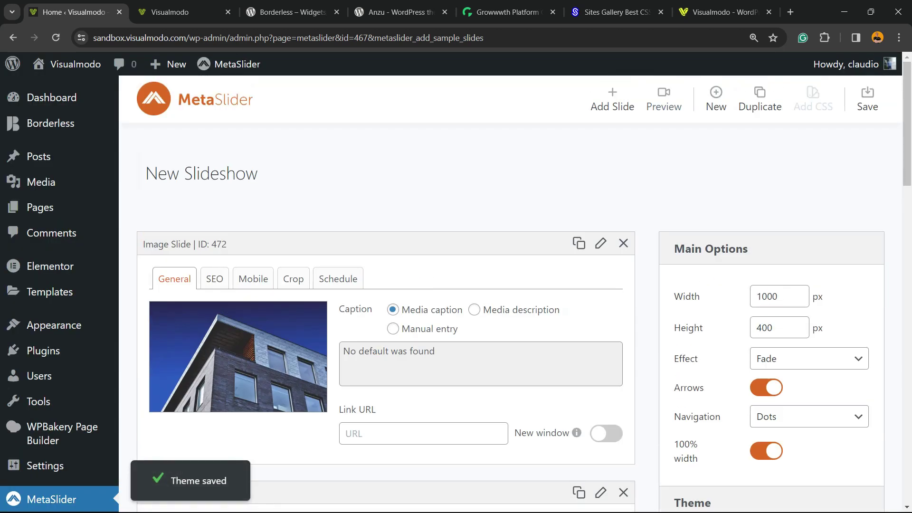
{"action": "left_click", "coordinate": [663, 99]}
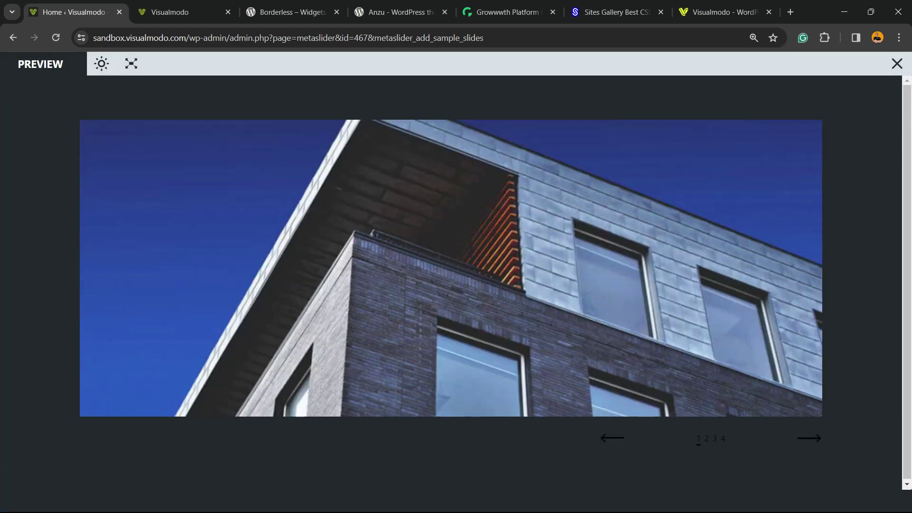
- Page the Architekt preview through the skyline and cyclist slides, then close it
{"action": "left_click", "coordinate": [809, 438]}
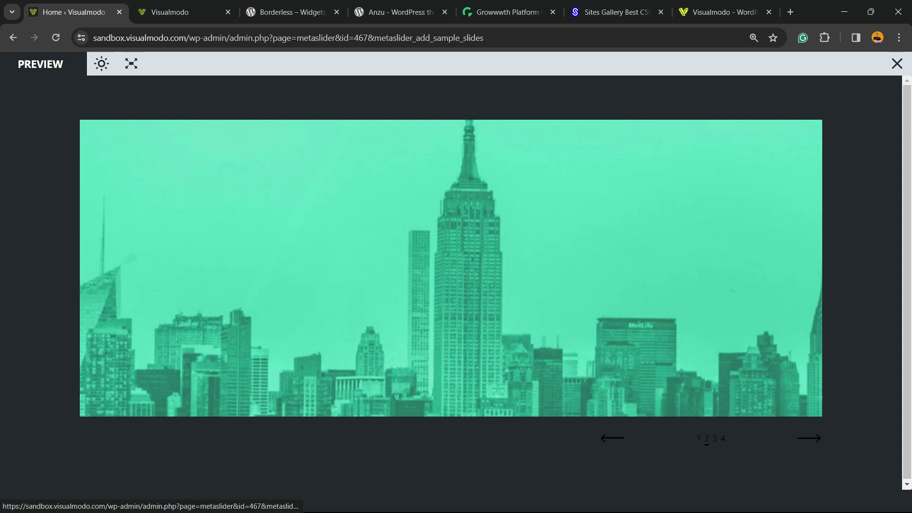
{"action": "left_click", "coordinate": [809, 438]}
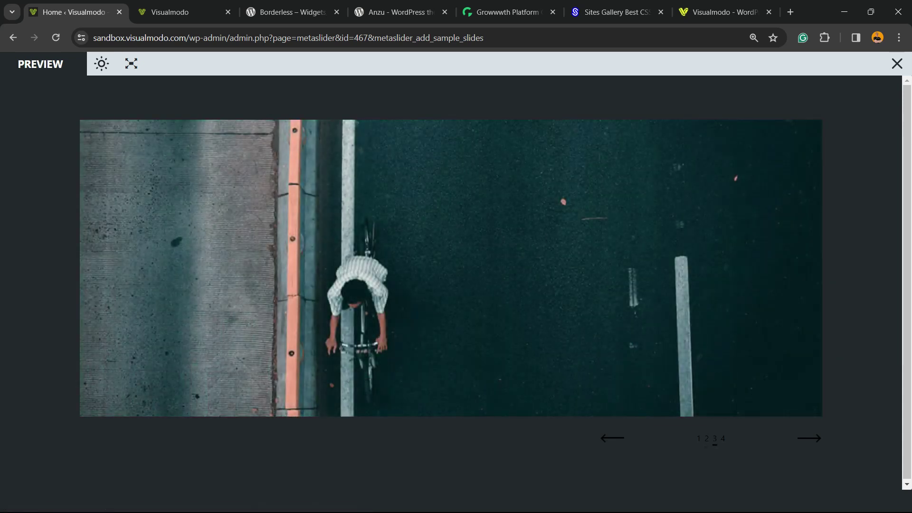
{"action": "left_click", "coordinate": [897, 63]}
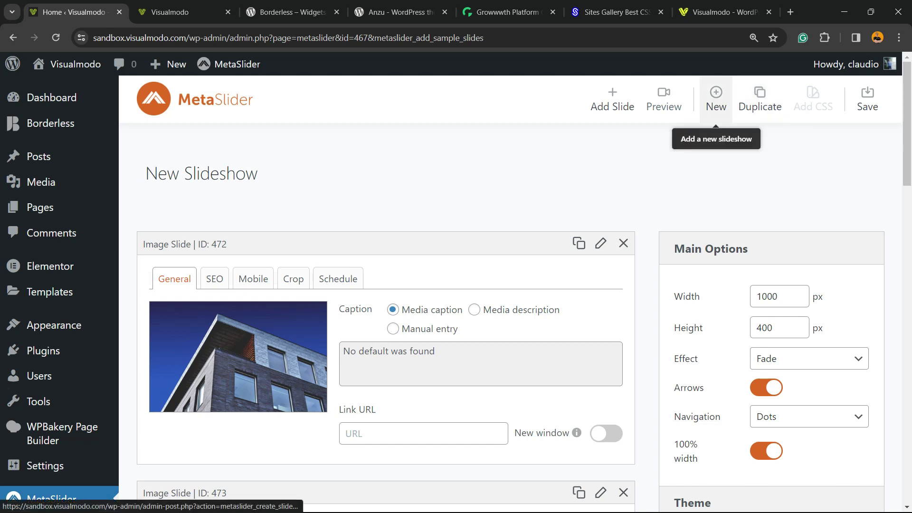
- Create a new empty MetaSlider slideshow, review its options, then return to the live page
{"action": "left_click", "coordinate": [716, 99]}
{"action": "scroll", "coordinate": [716, 99], "scroll_direction": "down", "scroll_amount": 4}
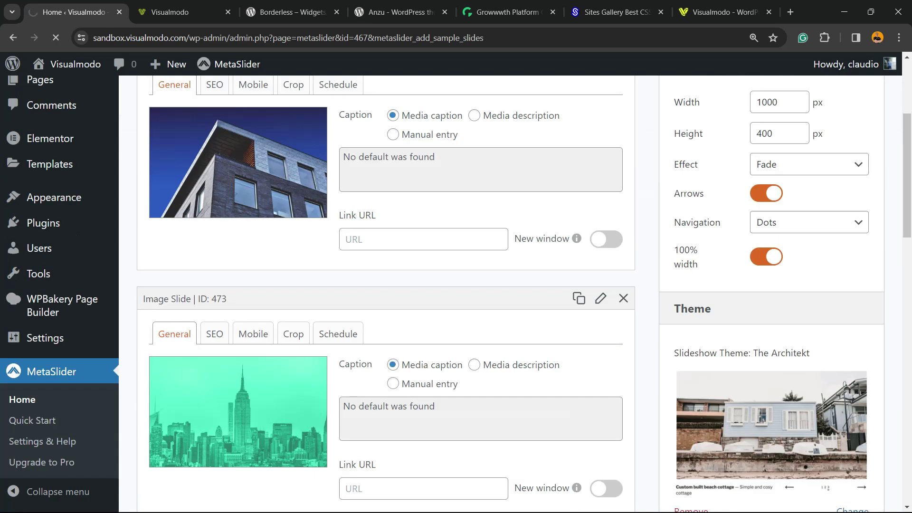
{"action": "scroll", "coordinate": [716, 99], "scroll_direction": "down", "scroll_amount": 12}
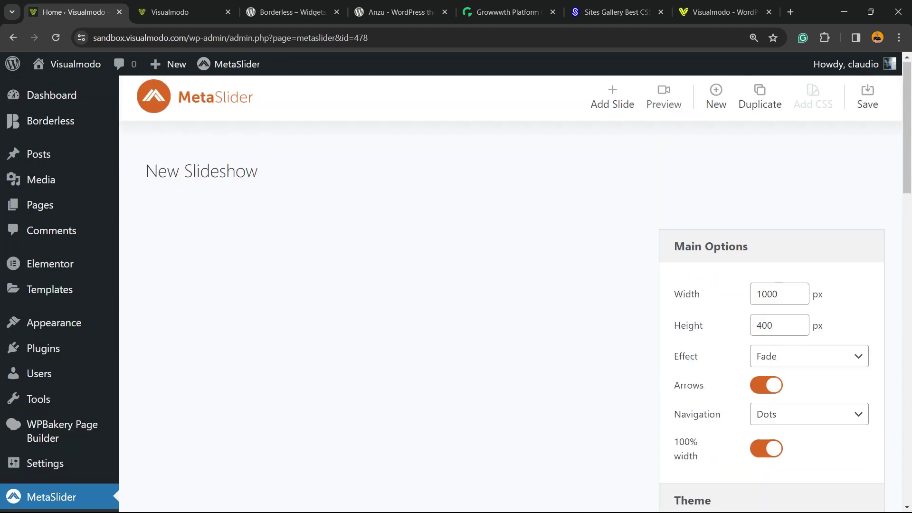
{"action": "scroll", "coordinate": [457, 285], "scroll_direction": "down", "scroll_amount": 10}
{"action": "scroll", "coordinate": [457, 285], "scroll_direction": "up", "scroll_amount": 6}
{"action": "scroll", "coordinate": [456, 285], "scroll_direction": "up", "scroll_amount": 6}
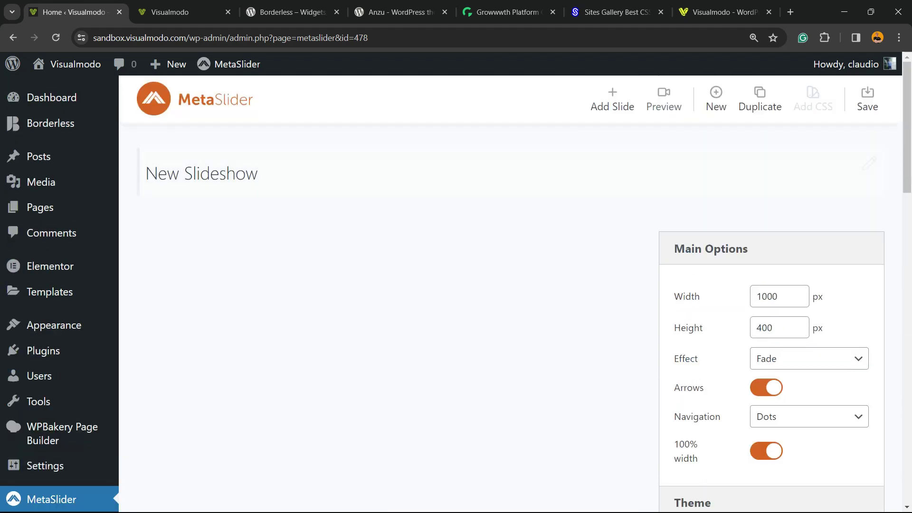
{"action": "key", "text": "ctrl+Tab"}
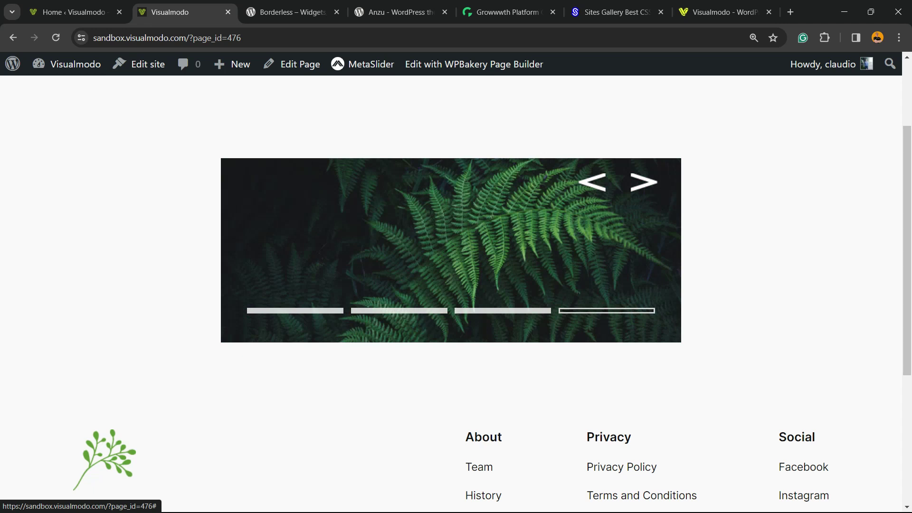
- Highlight the Borderless plugin title, then the Anzu theme name on WordPress.org
{"action": "left_click", "coordinate": [290, 12]}
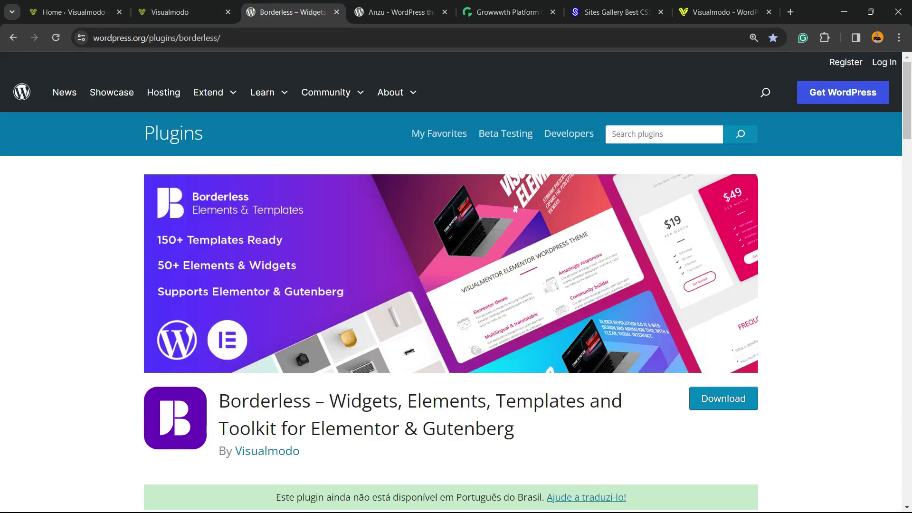
{"action": "triple_click", "coordinate": [420, 415]}
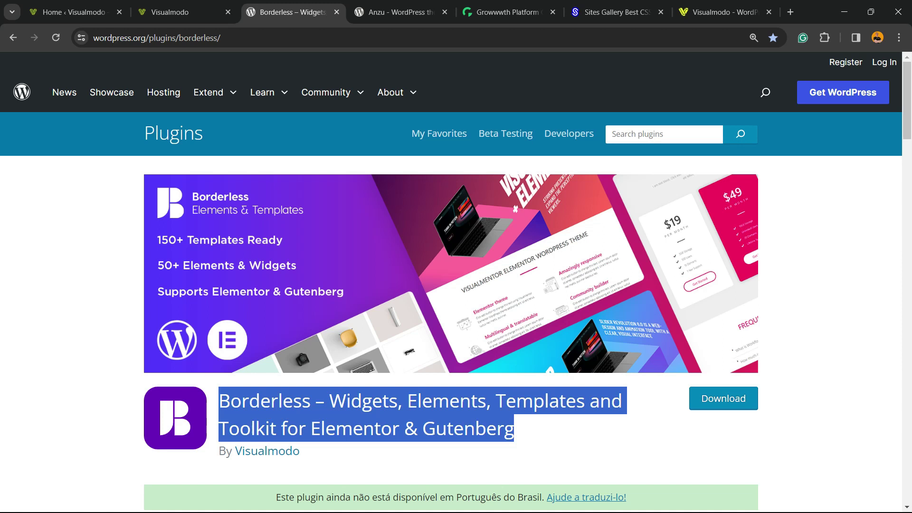
{"action": "left_click", "coordinate": [394, 12]}
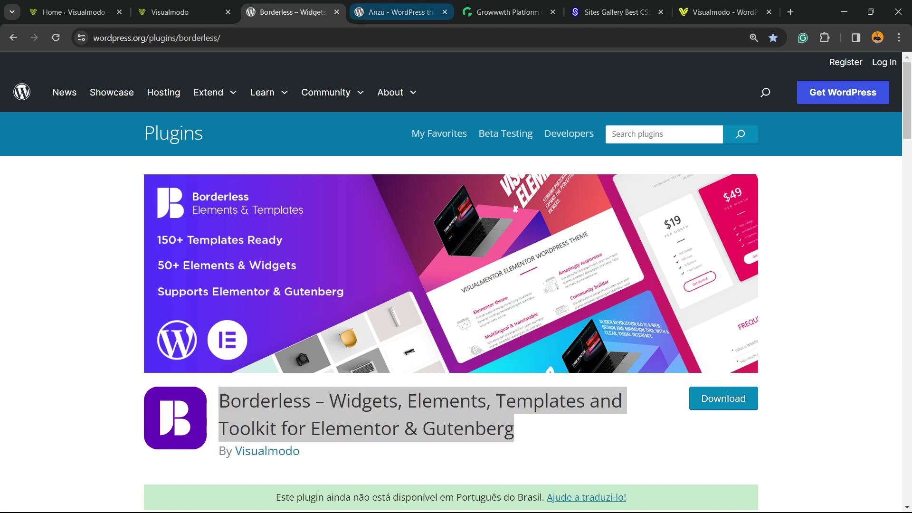
{"action": "double_click", "coordinate": [194, 281]}
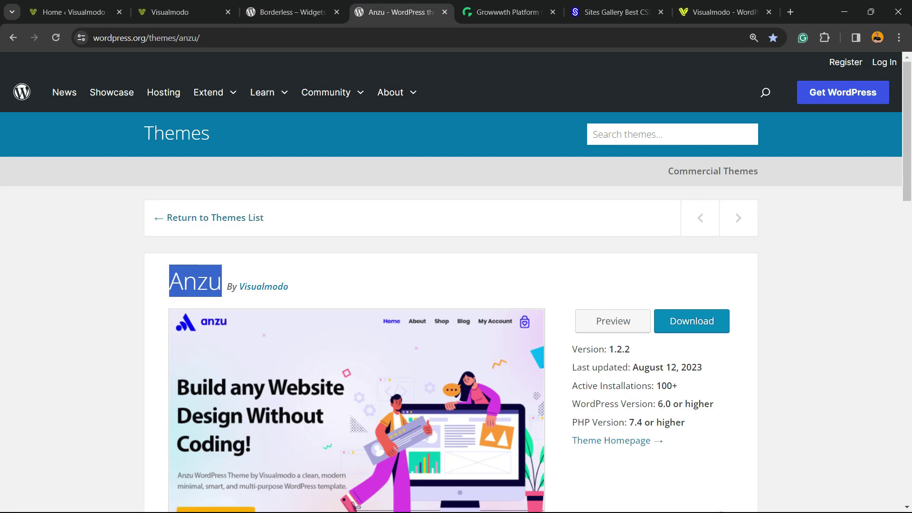
- Page three screens down Growwwth's publisher listings with publishing and copywriting prices
{"action": "key", "text": "ctrl+Tab"}
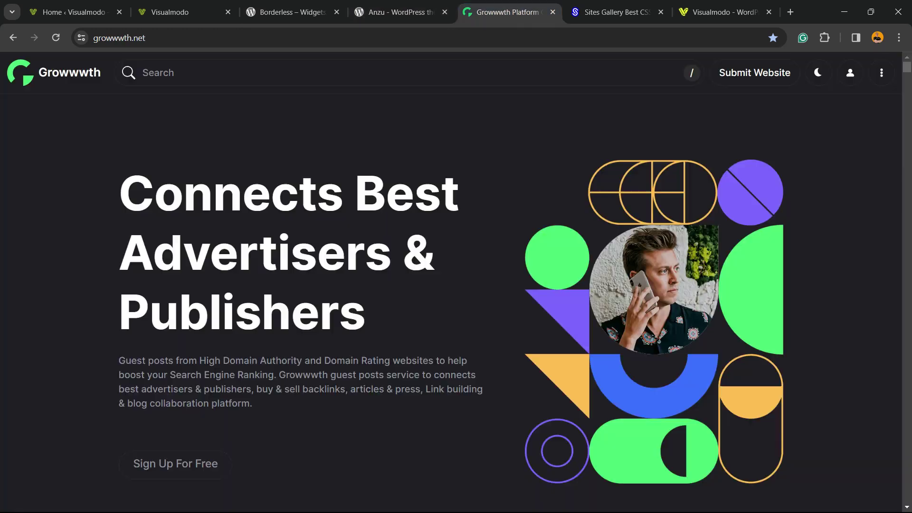
{"action": "key", "text": "Page_Down"}
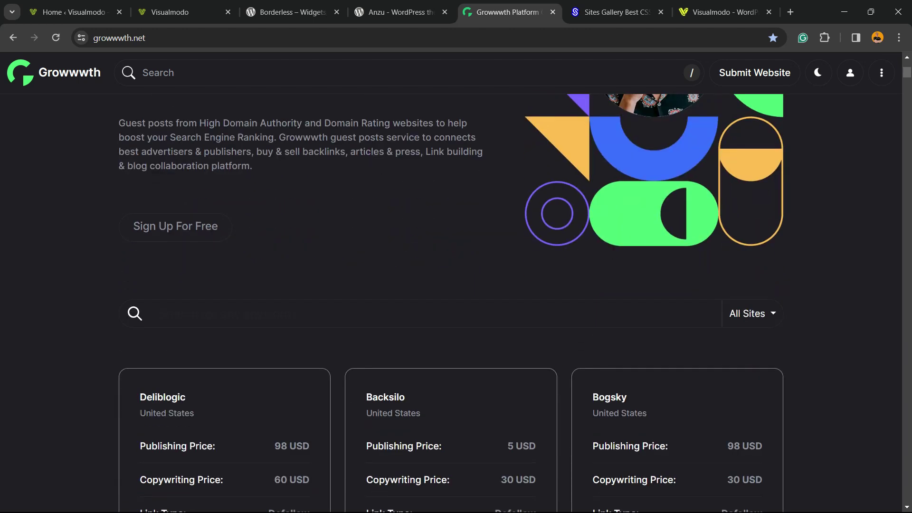
{"action": "key", "text": "Page_Down"}
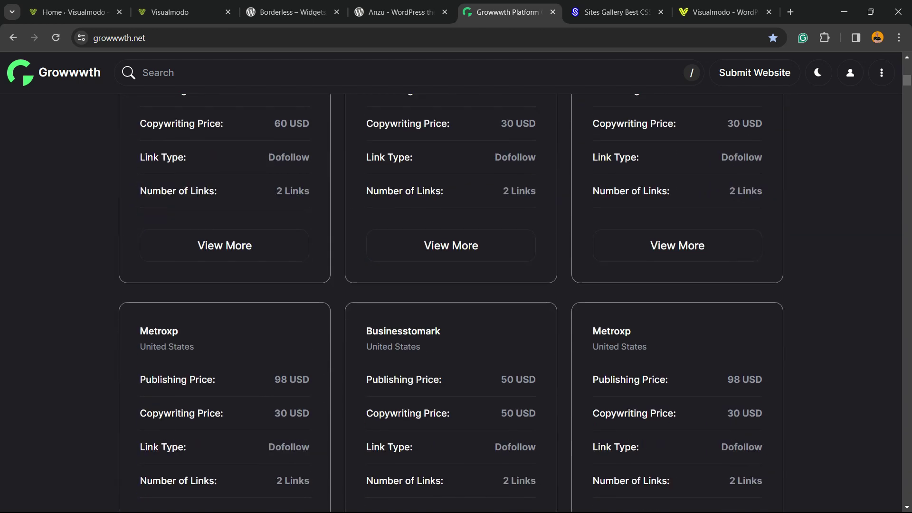
{"action": "key", "text": "Page_Down"}
{"action": "key", "text": "ctrl+Tab"}
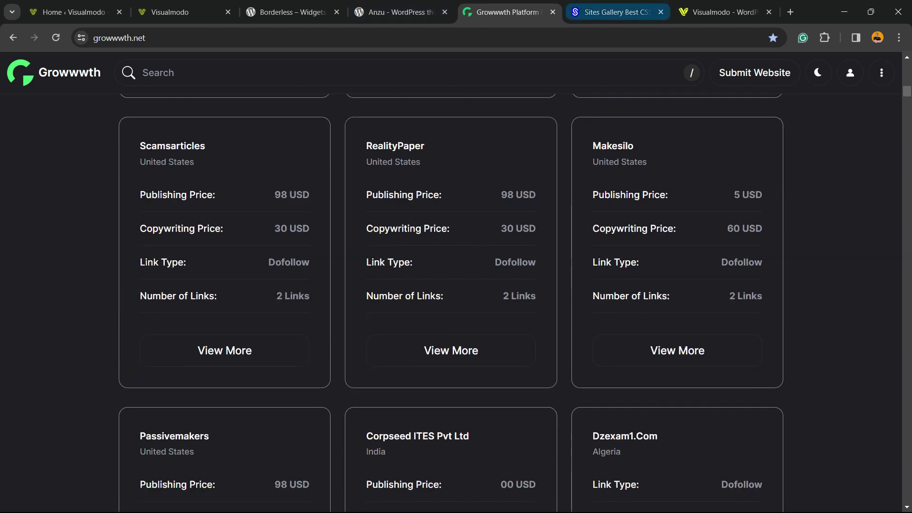
- Page three screens through the Sites Gallery showcase of website cards
{"action": "key", "text": "Page_Down"}
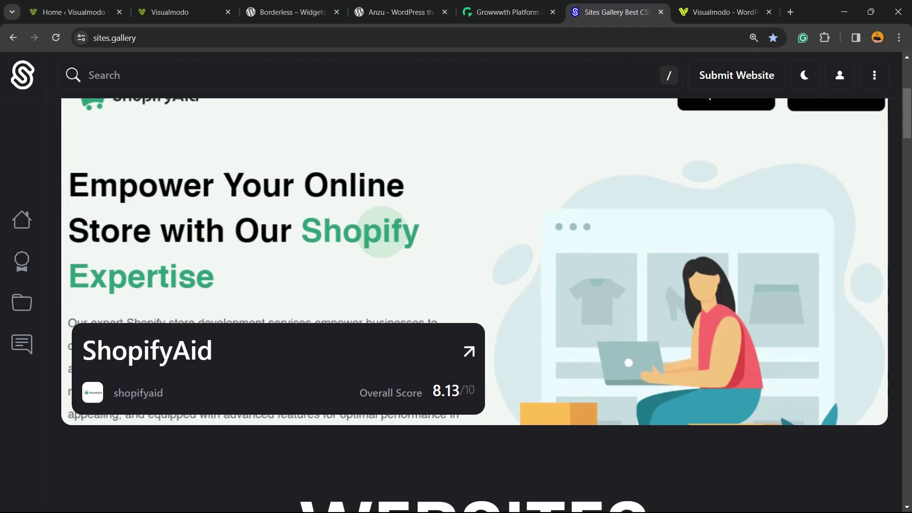
{"action": "key", "text": "Page_Down"}
{"action": "key", "text": "Page_Down"}
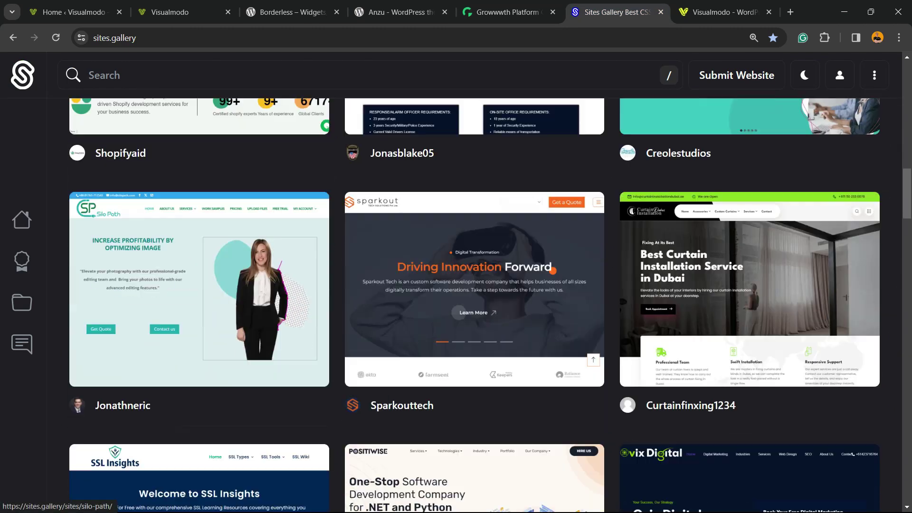
{"action": "key", "text": "Page_Down"}
{"action": "key", "text": "Page_Down"}
{"action": "key", "text": "Page_Down"}
{"action": "key", "text": "Page_Down"}
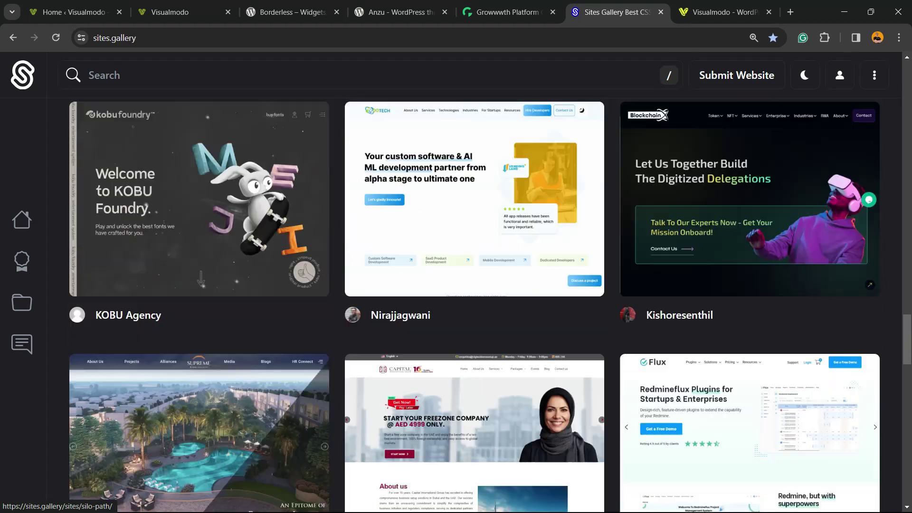
{"action": "key", "text": "ctrl+Tab"}
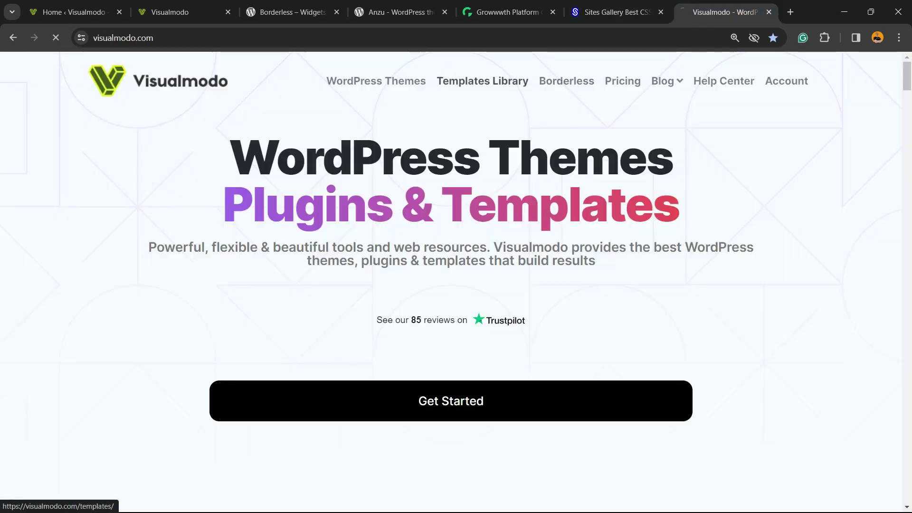
- Open Visualmodo's Templates Library and scroll into the first starter template cards
{"action": "left_click", "coordinate": [483, 80]}
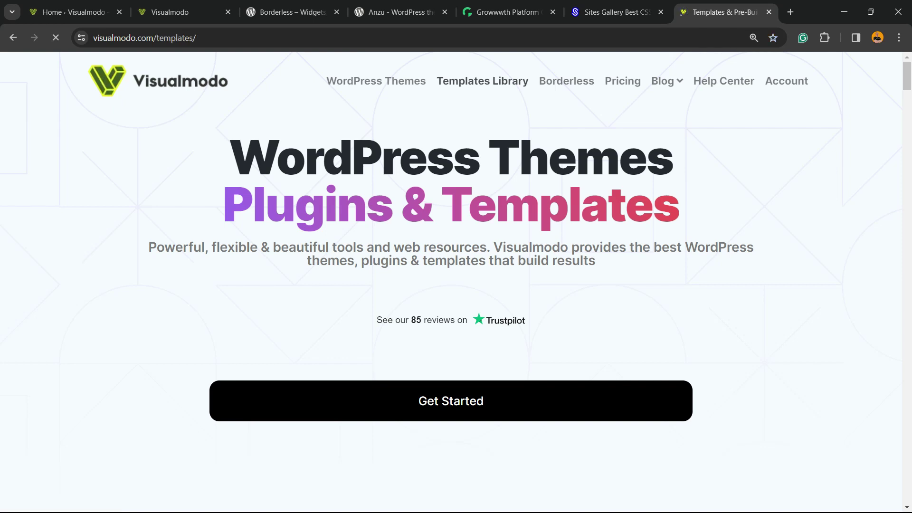
{"action": "scroll", "coordinate": [628, 214], "scroll_direction": "down", "scroll_amount": 8}
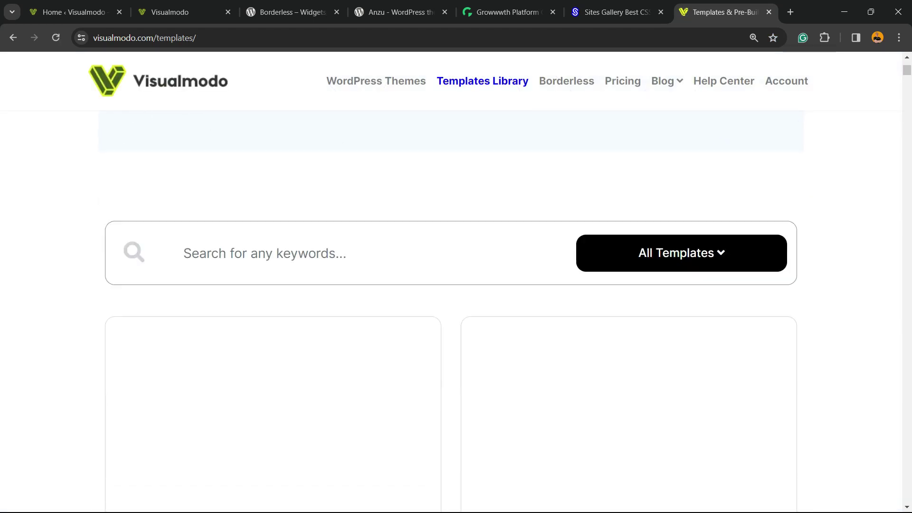
{"action": "scroll", "coordinate": [627, 214], "scroll_direction": "down", "scroll_amount": 4}
{"action": "scroll", "coordinate": [627, 214], "scroll_direction": "down", "scroll_amount": 6}
{"action": "scroll", "coordinate": [627, 214], "scroll_direction": "down", "scroll_amount": 4}
{"action": "scroll", "coordinate": [627, 214], "scroll_direction": "down", "scroll_amount": 5}
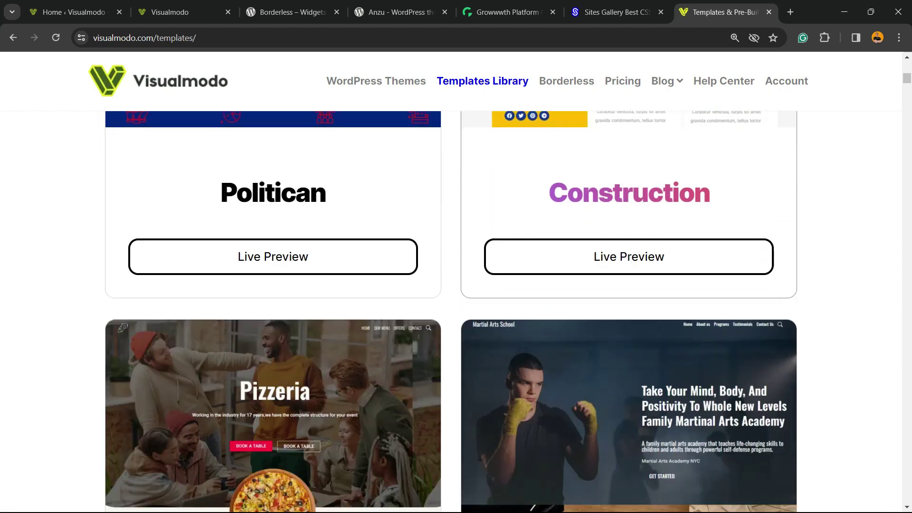
- Keep scrolling the template cards down to Juice Shop and Pottery Studio
{"action": "scroll", "coordinate": [628, 213], "scroll_direction": "down", "scroll_amount": 4}
{"action": "scroll", "coordinate": [627, 214], "scroll_direction": "down", "scroll_amount": 8}
{"action": "scroll", "coordinate": [627, 214], "scroll_direction": "down", "scroll_amount": 4}
{"action": "scroll", "coordinate": [628, 213], "scroll_direction": "down", "scroll_amount": 4}
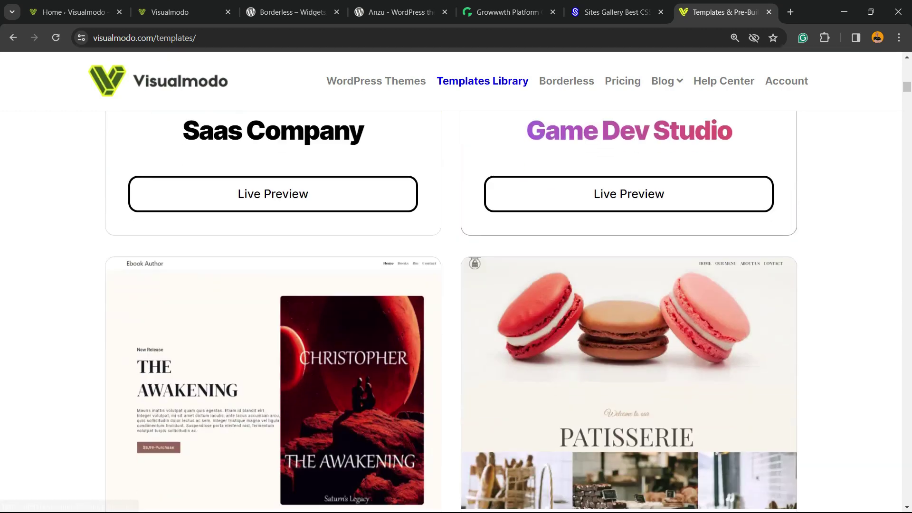
{"action": "scroll", "coordinate": [627, 263], "scroll_direction": "down", "scroll_amount": 3}
{"action": "scroll", "coordinate": [627, 264], "scroll_direction": "down", "scroll_amount": 7}
{"action": "scroll", "coordinate": [627, 264], "scroll_direction": "down", "scroll_amount": 7}
{"action": "scroll", "coordinate": [627, 264], "scroll_direction": "down", "scroll_amount": 10}
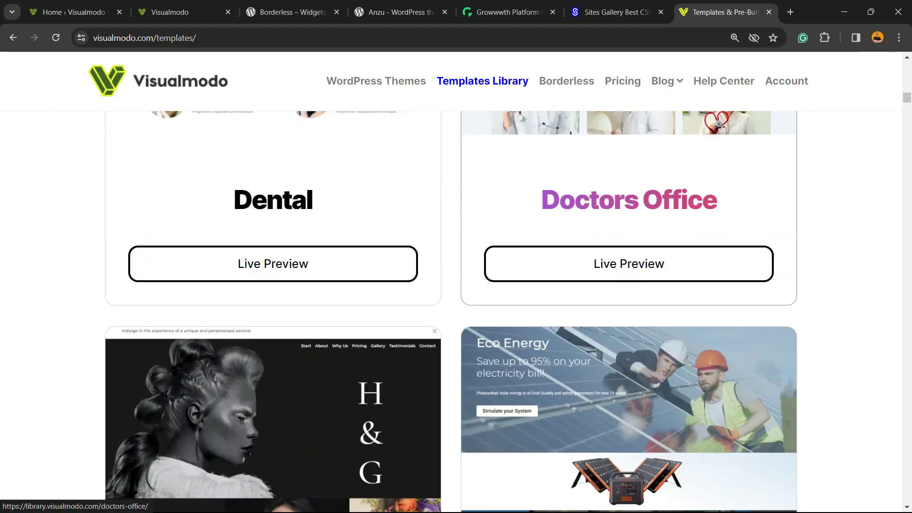
{"action": "scroll", "coordinate": [627, 264], "scroll_direction": "down", "scroll_amount": 7}
{"action": "scroll", "coordinate": [627, 264], "scroll_direction": "down", "scroll_amount": 9}
{"action": "scroll", "coordinate": [627, 264], "scroll_direction": "down", "scroll_amount": 9}
{"action": "scroll", "coordinate": [627, 263], "scroll_direction": "down", "scroll_amount": 7}
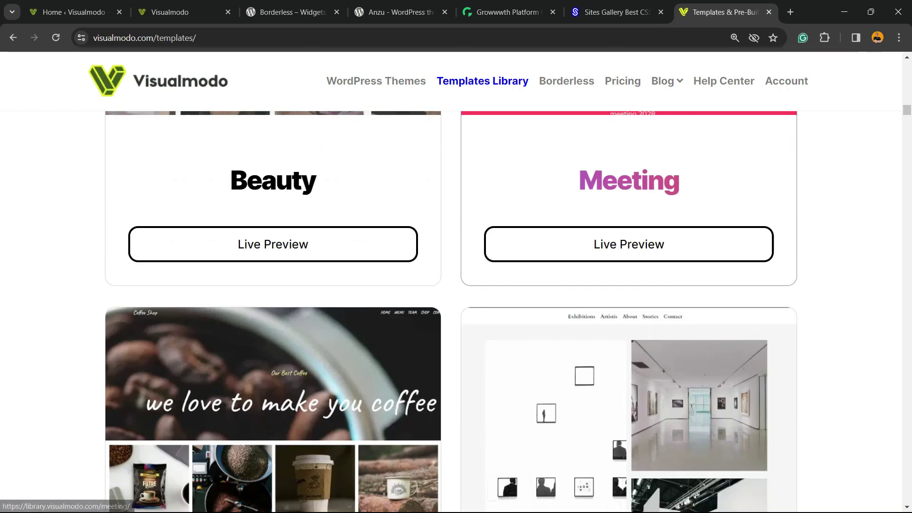
{"action": "scroll", "coordinate": [627, 264], "scroll_direction": "down", "scroll_amount": 3}
{"action": "scroll", "coordinate": [627, 264], "scroll_direction": "down", "scroll_amount": 7}
{"action": "scroll", "coordinate": [627, 264], "scroll_direction": "down", "scroll_amount": 4}
{"action": "scroll", "coordinate": [627, 263], "scroll_direction": "down", "scroll_amount": 6}
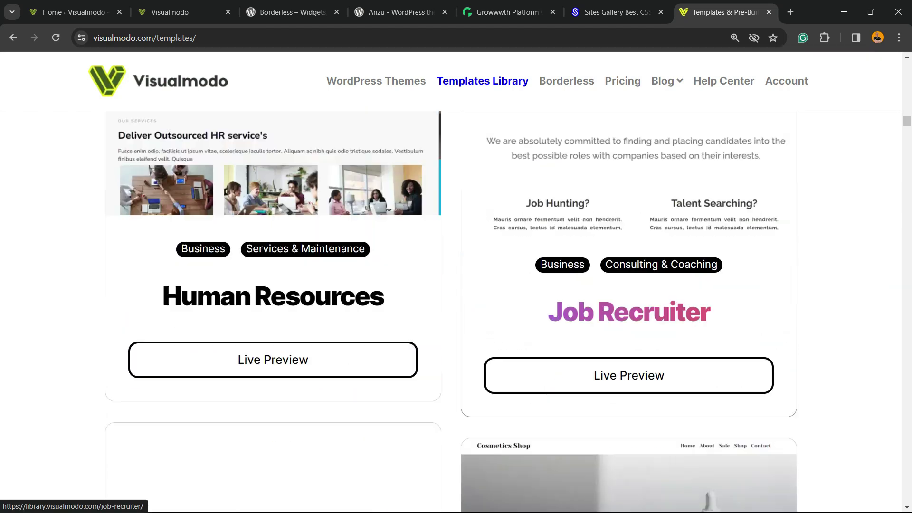
{"action": "scroll", "coordinate": [628, 263], "scroll_direction": "down", "scroll_amount": 2}
{"action": "scroll", "coordinate": [627, 264], "scroll_direction": "down", "scroll_amount": 9}
{"action": "scroll", "coordinate": [627, 264], "scroll_direction": "down", "scroll_amount": 3}
{"action": "scroll", "coordinate": [627, 264], "scroll_direction": "down", "scroll_amount": 6}
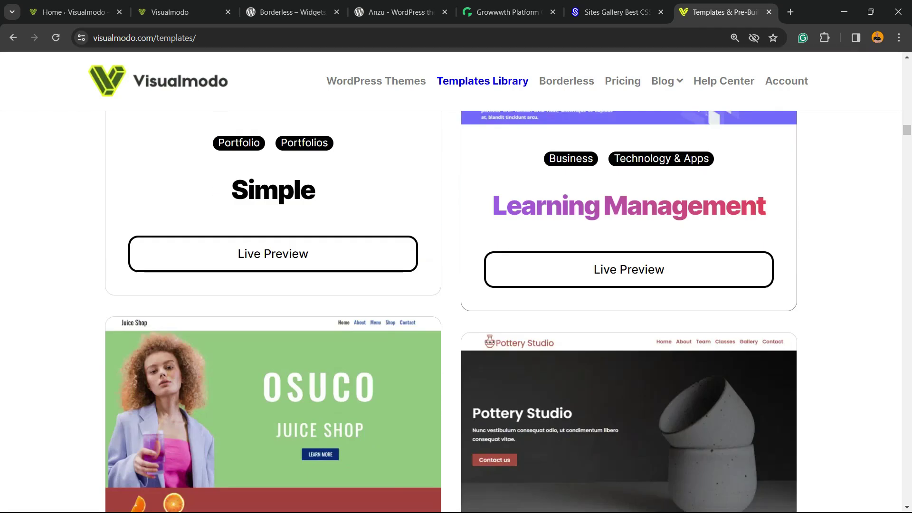
{"action": "scroll", "coordinate": [627, 264], "scroll_direction": "down", "scroll_amount": 10}
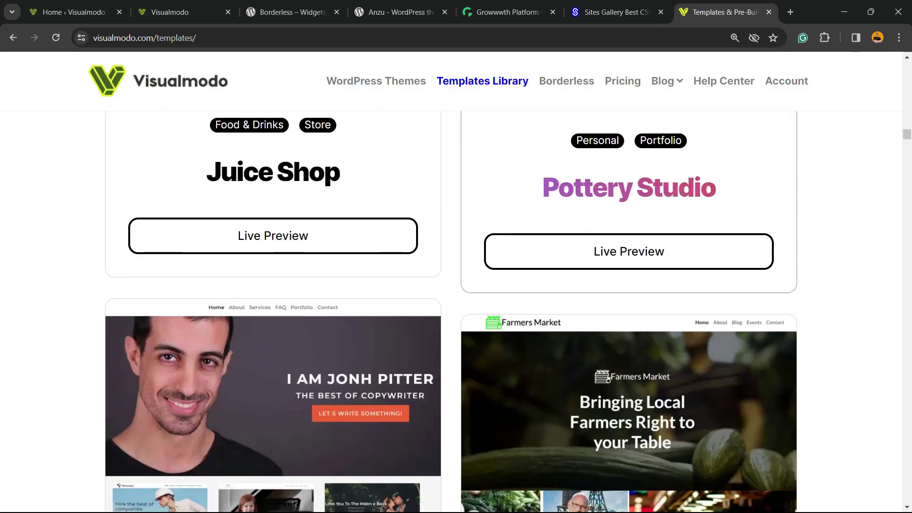